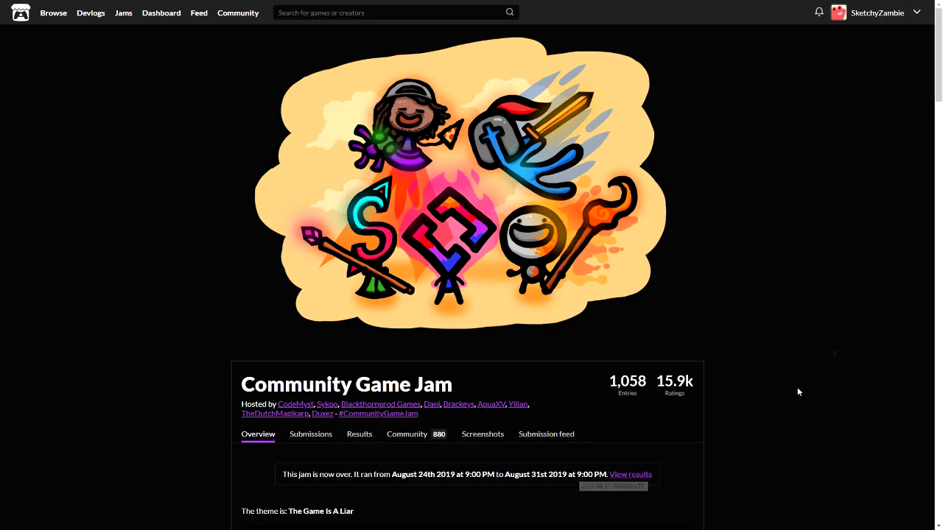
# Step: Look over the Community Game Jam page down to the announced theme and its artwork
pyautogui.scroll(-1, 818, 259)
pyautogui.scroll(-8, 836, 232)
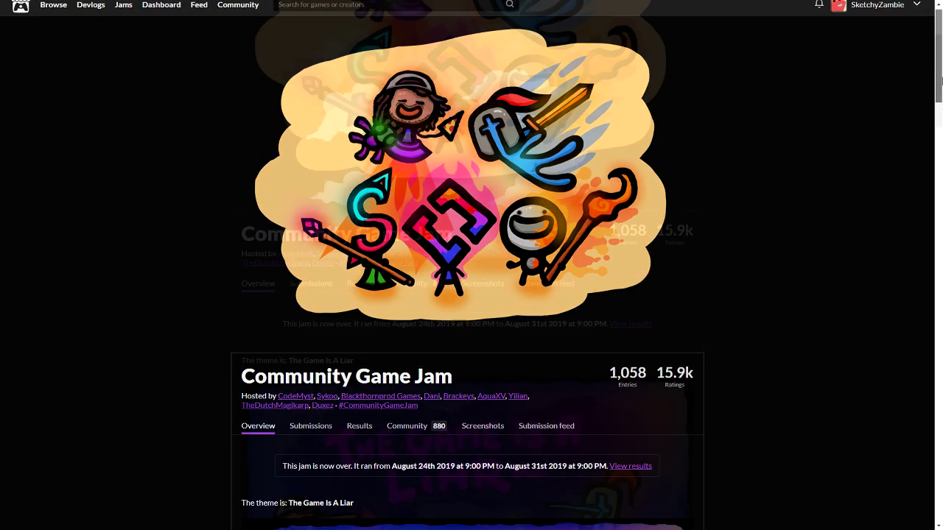
pyautogui.scroll(6, 861, 111)
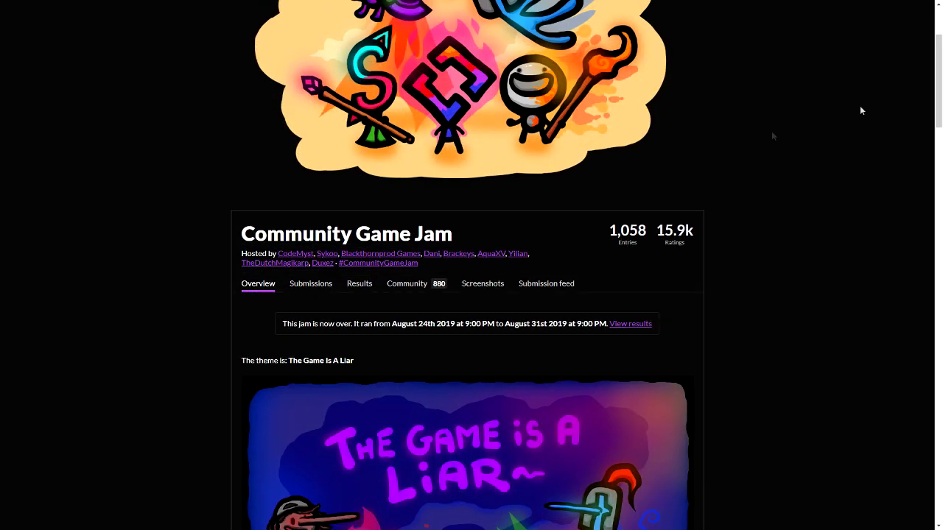
pyautogui.scroll(-5, 805, 274)
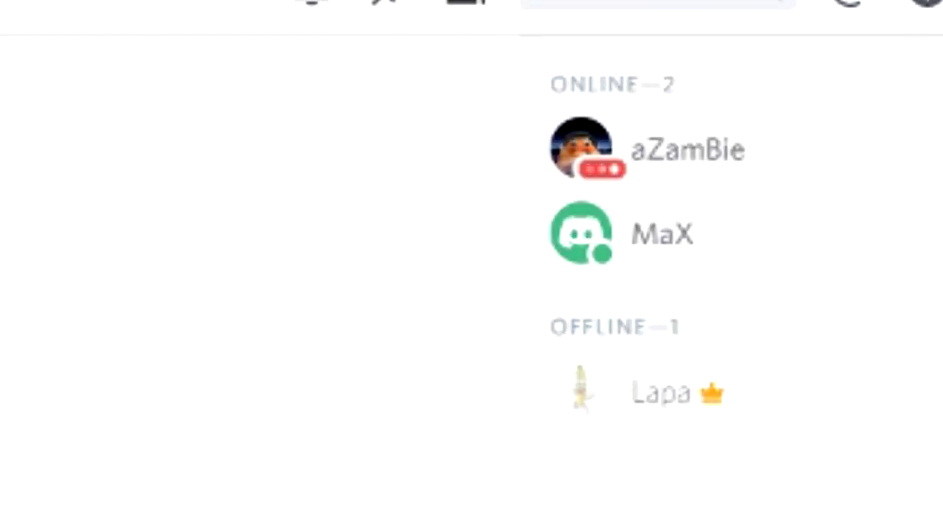
# Step: Review the CGJ Team Discord chat, the CGJ Game Trello board and the jam theme page
pyautogui.write('a')
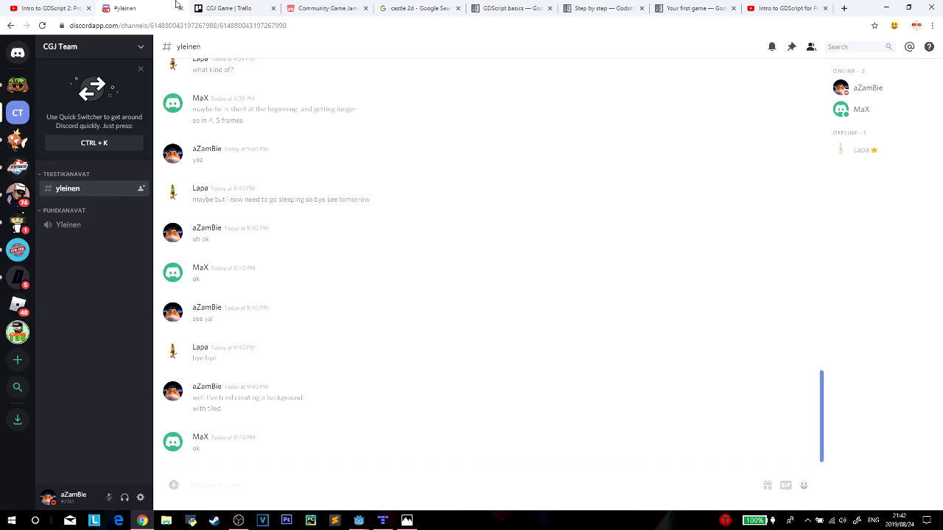
pyautogui.hotkey('ctrl', 'Tab')
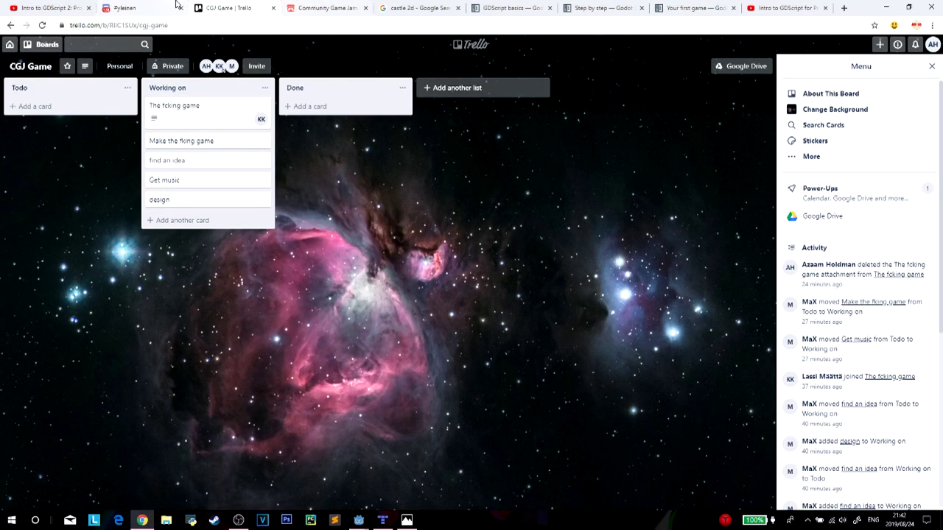
pyautogui.hotkey('ctrl', 'Tab')
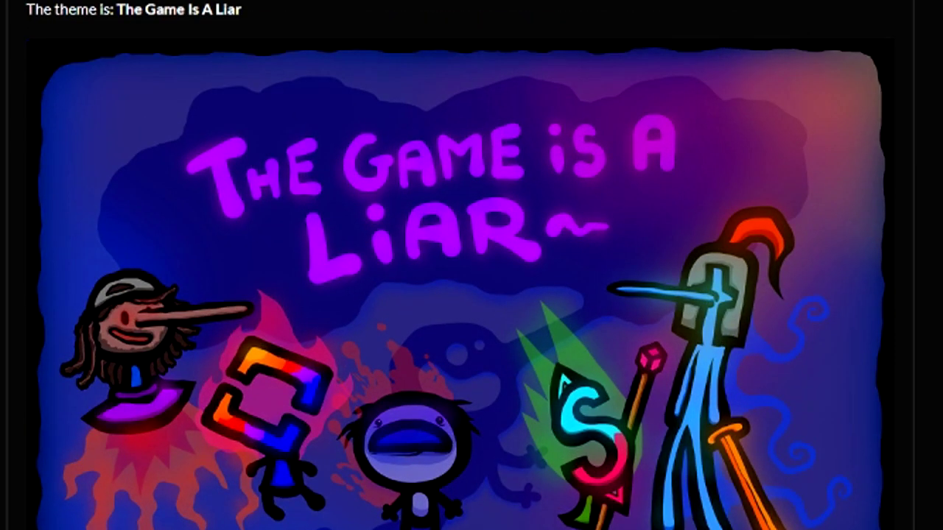
pyautogui.hotkey('ctrl', '1')
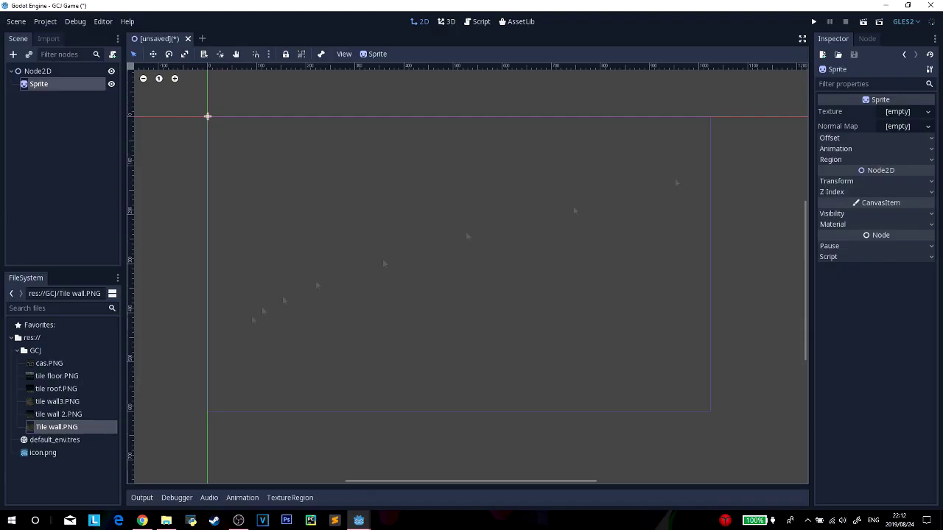
# Step: Assign cas.PNG as the Sprite's texture and set the width of its region rectangle to 32
pyautogui.click(48, 363)
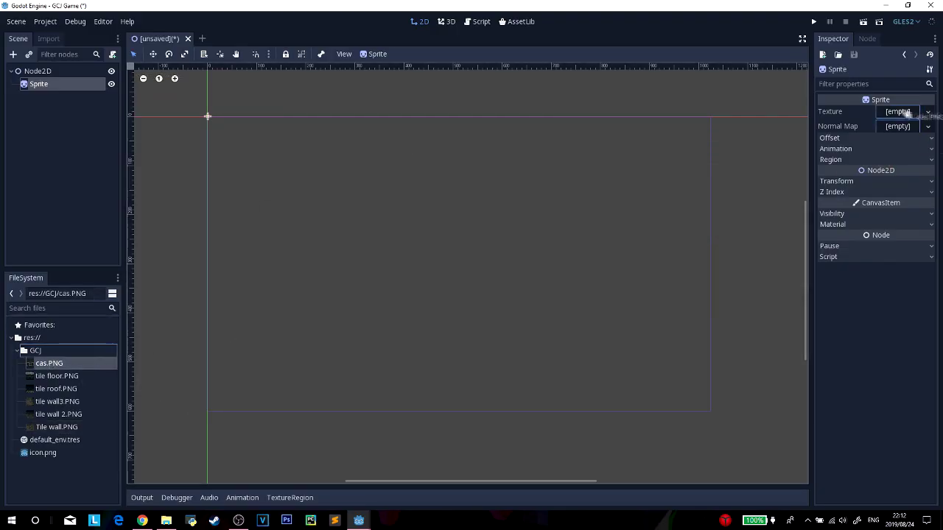
pyautogui.moveTo(48, 363); pyautogui.dragTo(905, 120)
pyautogui.click(289, 498)
pyautogui.click(830, 178)
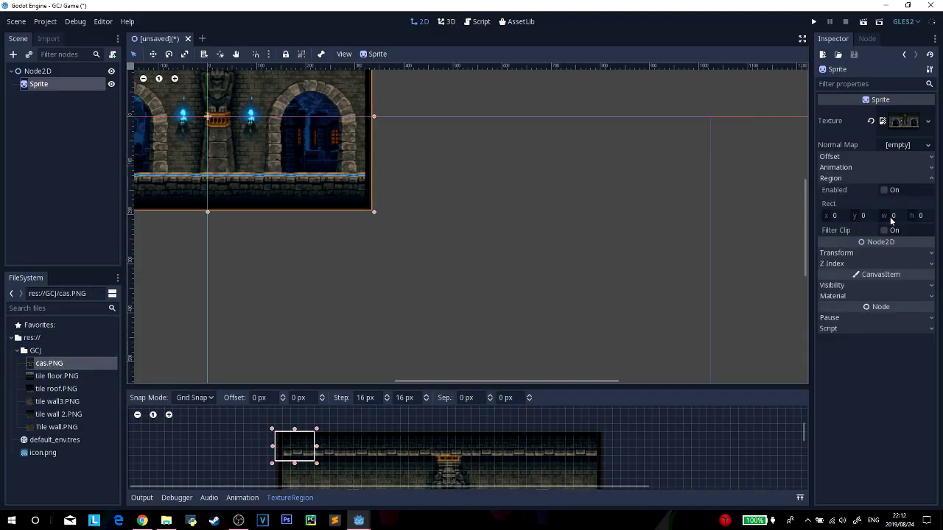
pyautogui.click(891, 215)
pyautogui.write('32')
pyautogui.press('Tab')
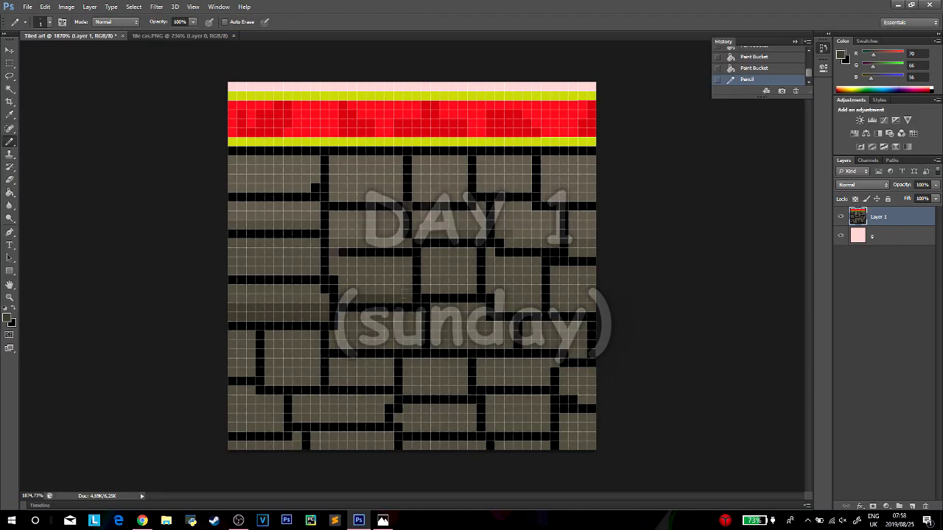
# Step: Shade the bricks in the middle rows of the Tiled art wall tile with darker grey-brown pencil pixels
pyautogui.click(360, 317)
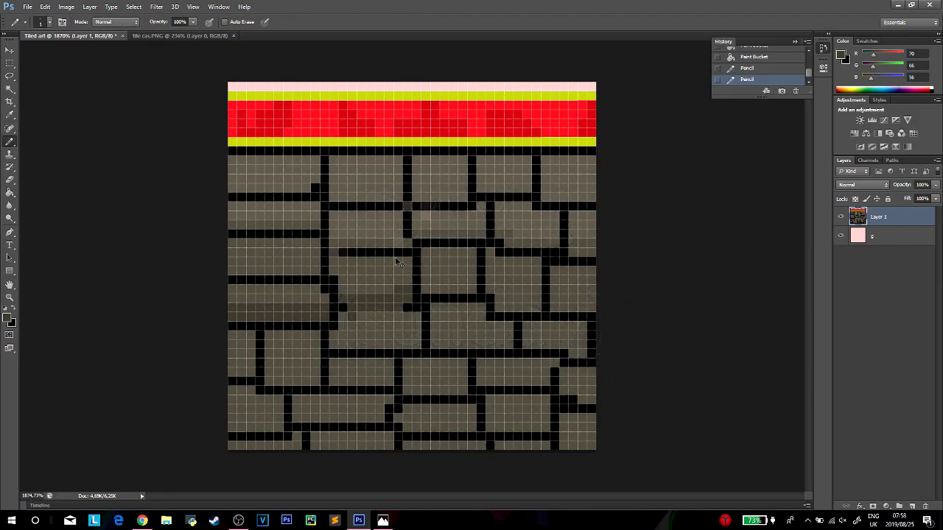
pyautogui.moveTo(346, 295)
pyautogui.mouseDown()
pyautogui.moveTo(399, 289)
pyautogui.moveTo(340, 290)
pyautogui.mouseUp()
pyautogui.moveTo(434, 290); pyautogui.dragTo(475, 290)
pyautogui.moveTo(555, 303); pyautogui.dragTo(594, 302)
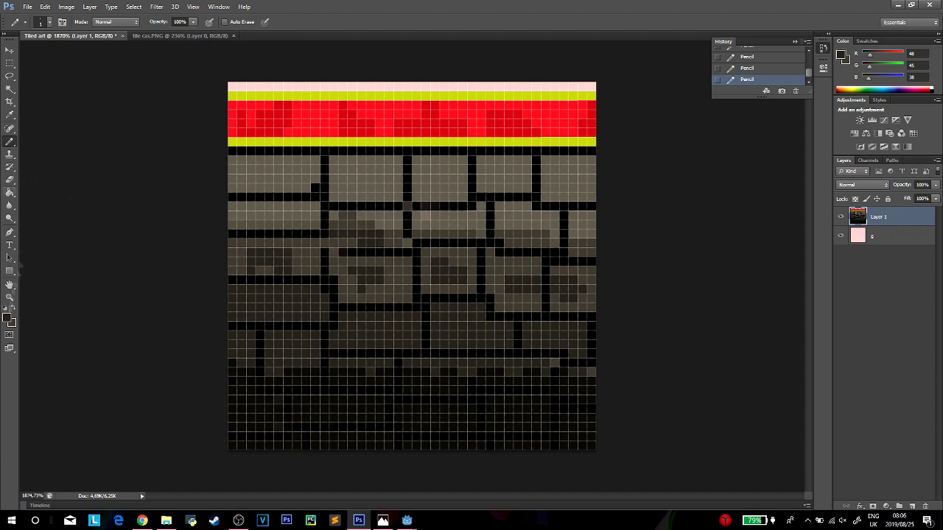
# Step: Pick a new foreground colour and pencil shading along the lower edge of the second-row brick in Tiled art
pyautogui.click(7, 318)
pyautogui.click(339, 261)
pyautogui.press('Return')
pyautogui.moveTo(403, 242); pyautogui.dragTo(331, 242)
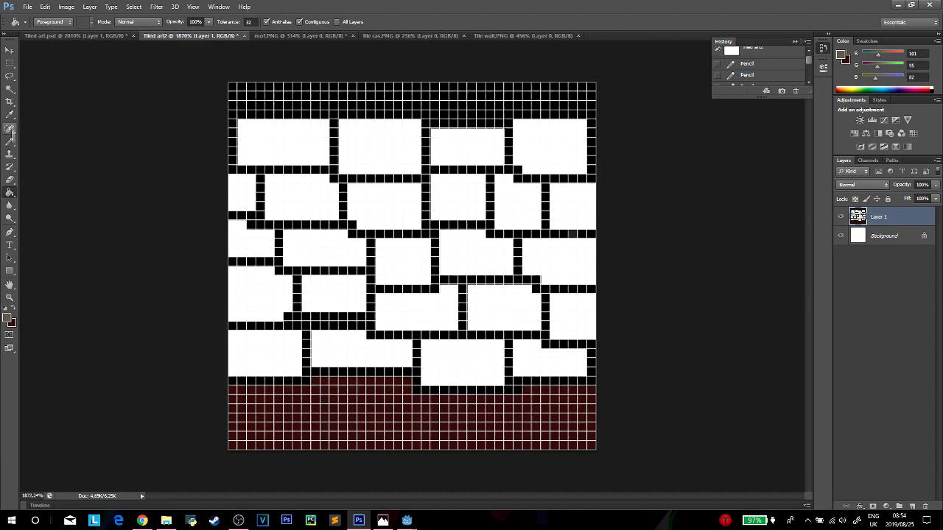
# Step: Pencil dark weathering patches onto the second row of bricks in the Tiled art2 roof tile
pyautogui.moveTo(230, 362)
pyautogui.mouseDown()
pyautogui.moveTo(291, 370)
pyautogui.moveTo(229, 355)
pyautogui.mouseUp()
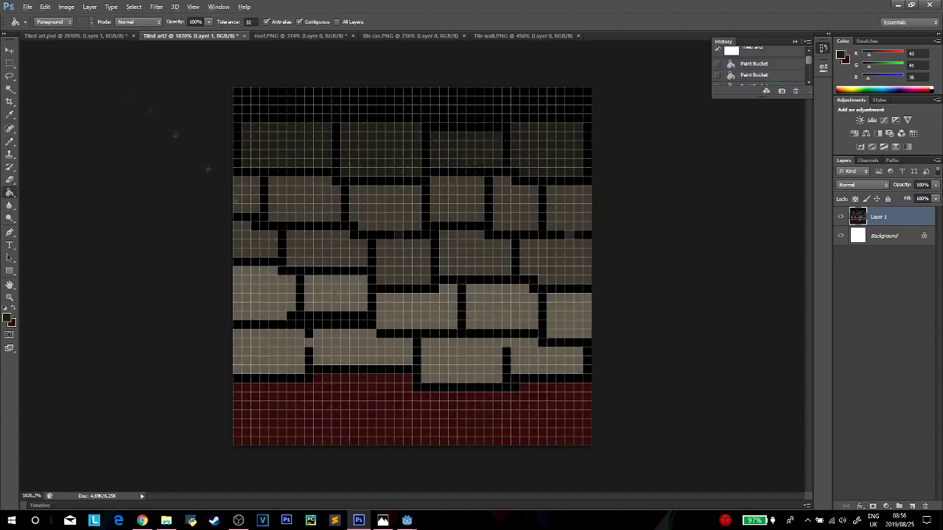
pyautogui.click(10, 141)
pyautogui.moveTo(243, 189); pyautogui.dragTo(258, 201)
pyautogui.moveTo(288, 189); pyautogui.dragTo(329, 219)
pyautogui.moveTo(377, 203); pyautogui.dragTo(402, 230)
pyautogui.moveTo(515, 213); pyautogui.dragTo(573, 219)
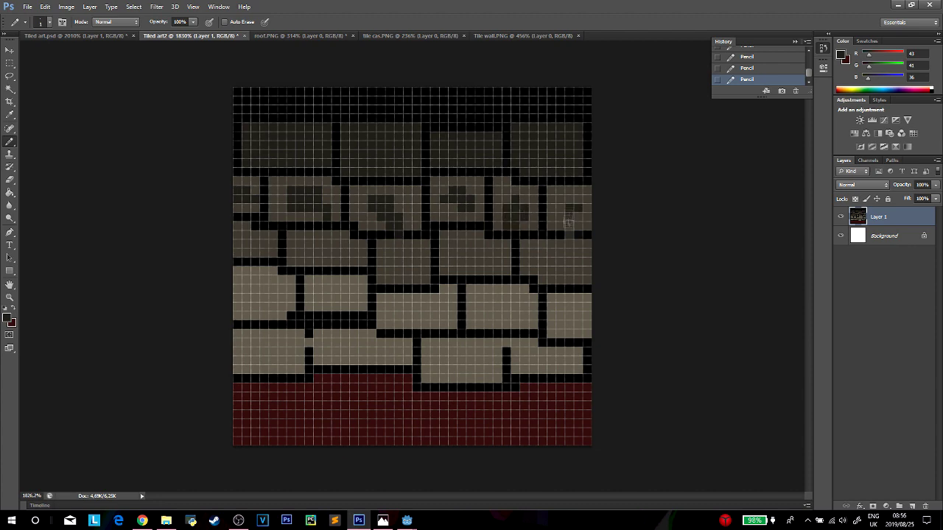
pyautogui.moveTo(573, 219); pyautogui.dragTo(583, 231)
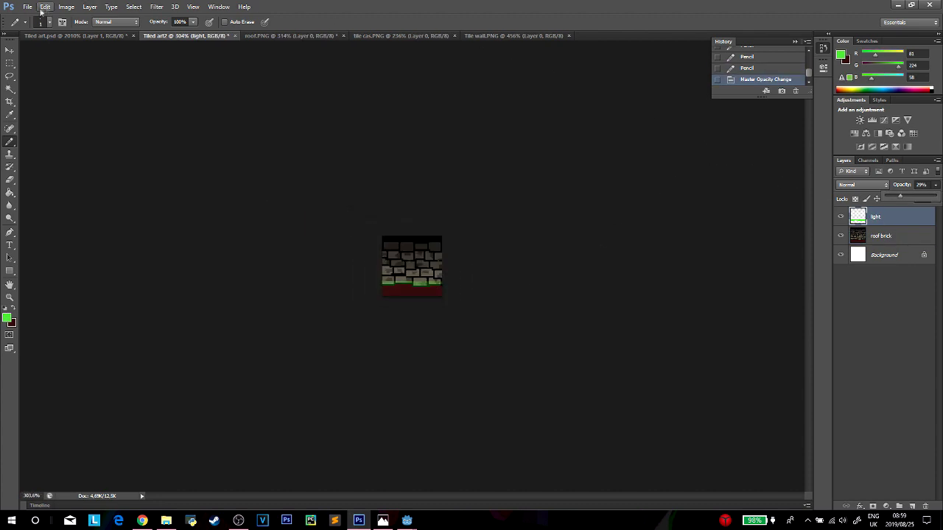
# Step: Undo the last Paint Bucket fill on the roof brick layer of Tiled art2
pyautogui.click(67, 6)
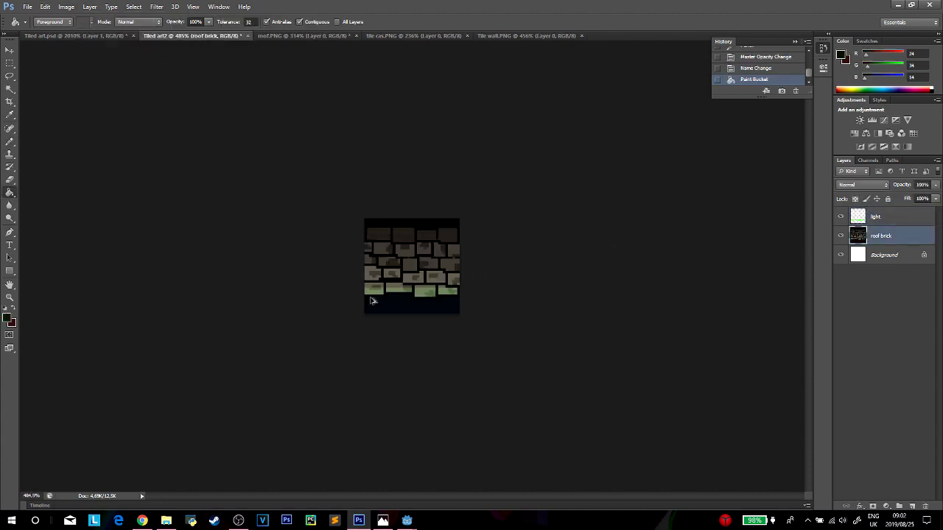
pyautogui.hotkey('ctrl', 'z')
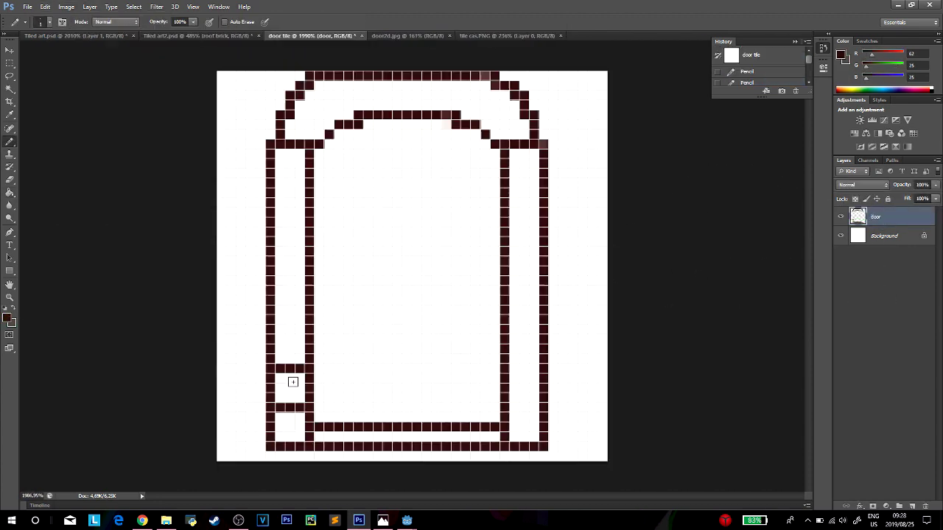
# Step: Pencil another horizontal brick divider across the left pillar of the door frame in the door tile
pyautogui.moveTo(289, 329); pyautogui.dragTo(300, 329)
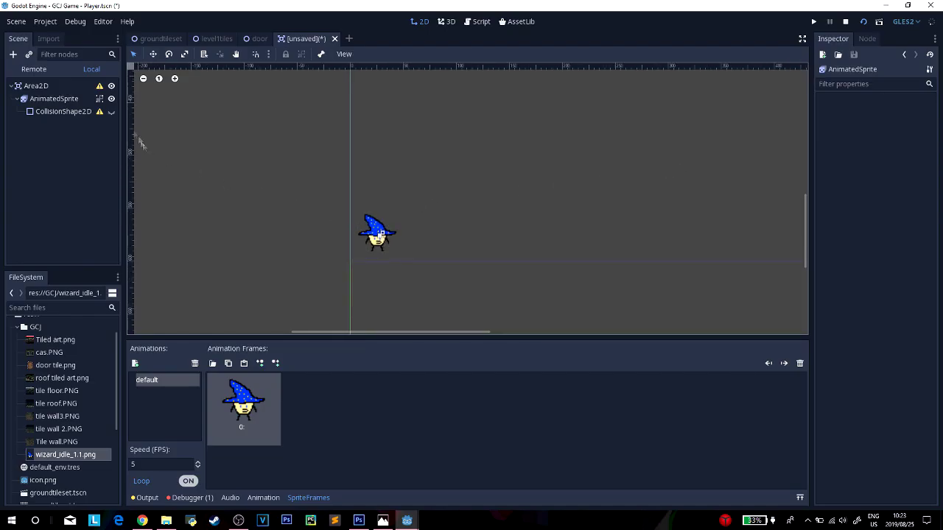
# Step: Resize the capsule collision shape over the wizard sprite to fit the character
pyautogui.click(36, 86)
pyautogui.scroll(2, 488, 317)
pyautogui.click(489, 317)
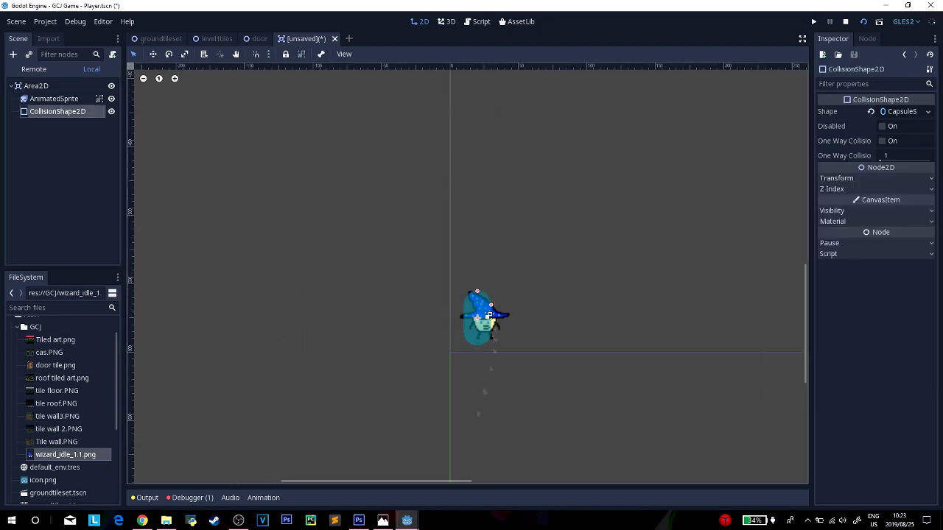
pyautogui.moveTo(499, 307); pyautogui.dragTo(483, 288)
pyautogui.scroll(2, 514, 356)
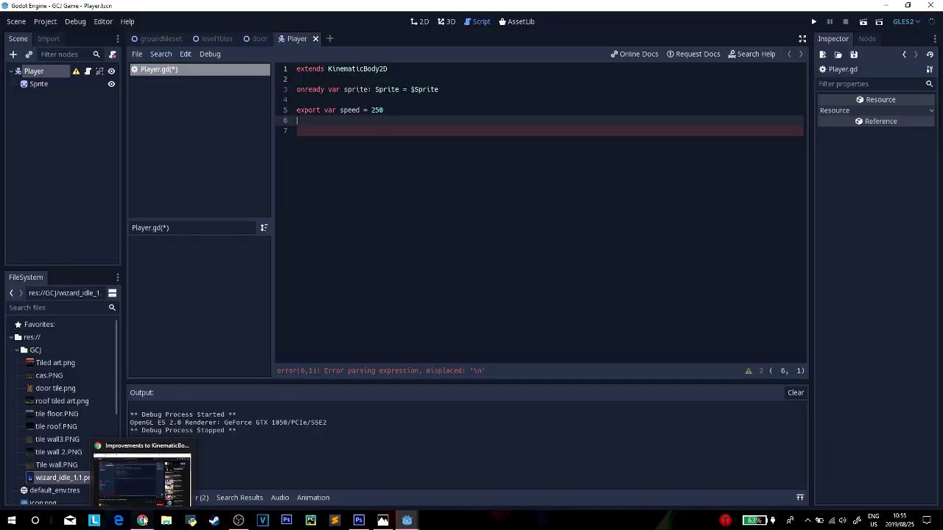
# Step: Add `export var jump = 500` below the speed variable in Player.gd, consulting the KinematicBody2D tutorial video on YouTube
pyautogui.click(142, 521)
pyautogui.click(142, 521)
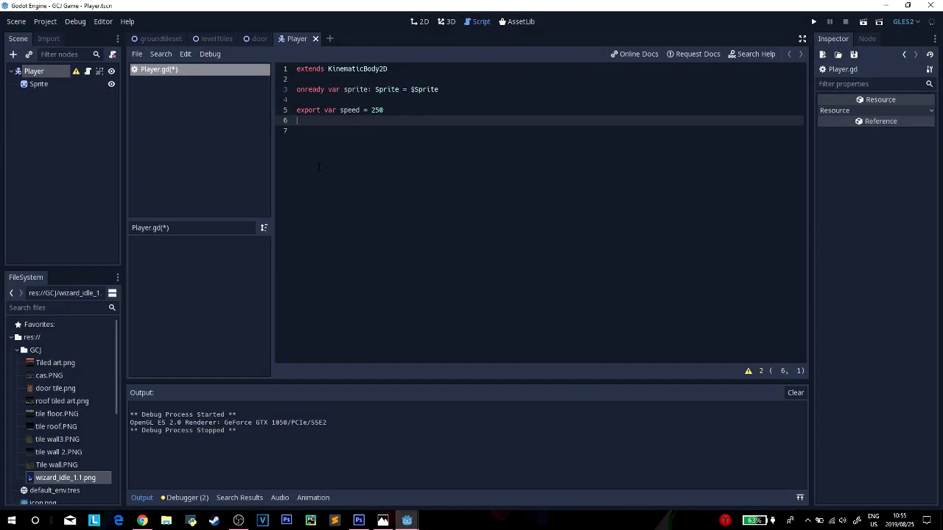
pyautogui.write('00')
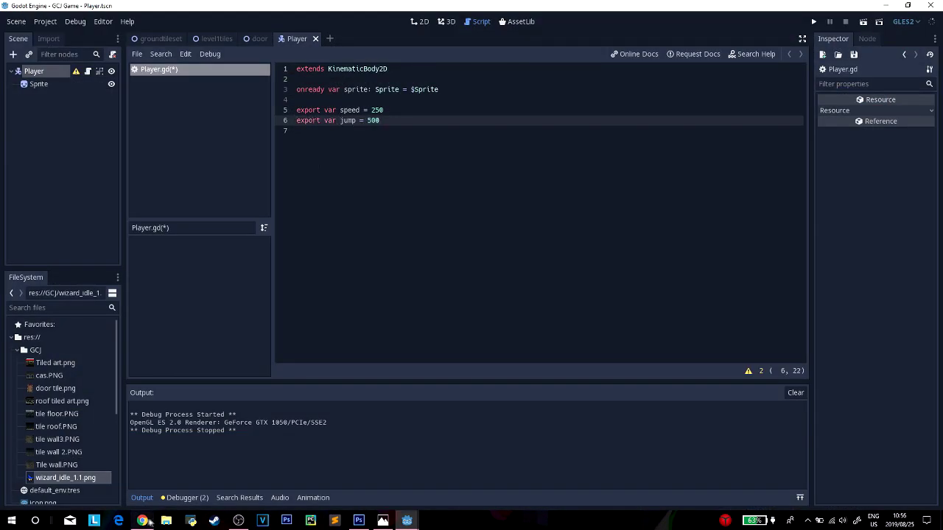
pyautogui.click(142, 520)
pyautogui.click(292, 314)
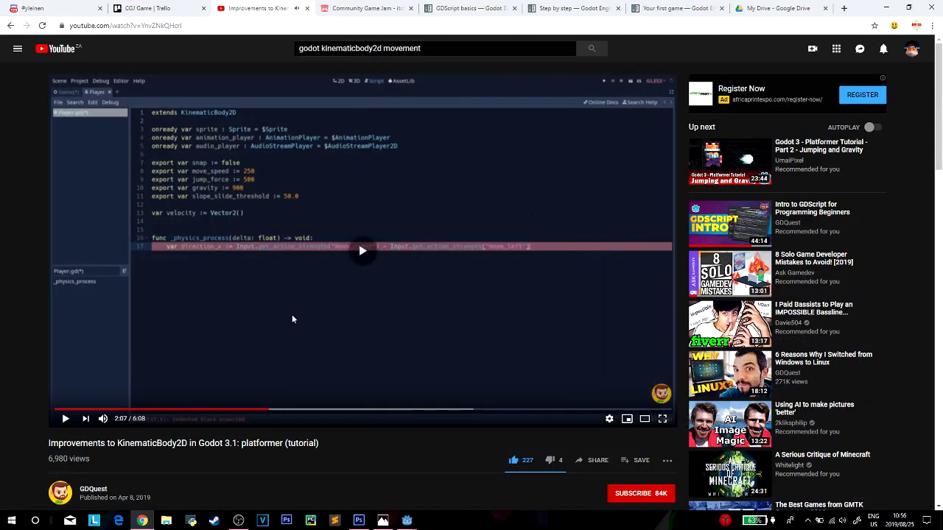
pyautogui.click(143, 521)
pyautogui.press('Return')
pyautogui.write('var jump = 500')
pyautogui.click(142, 520)
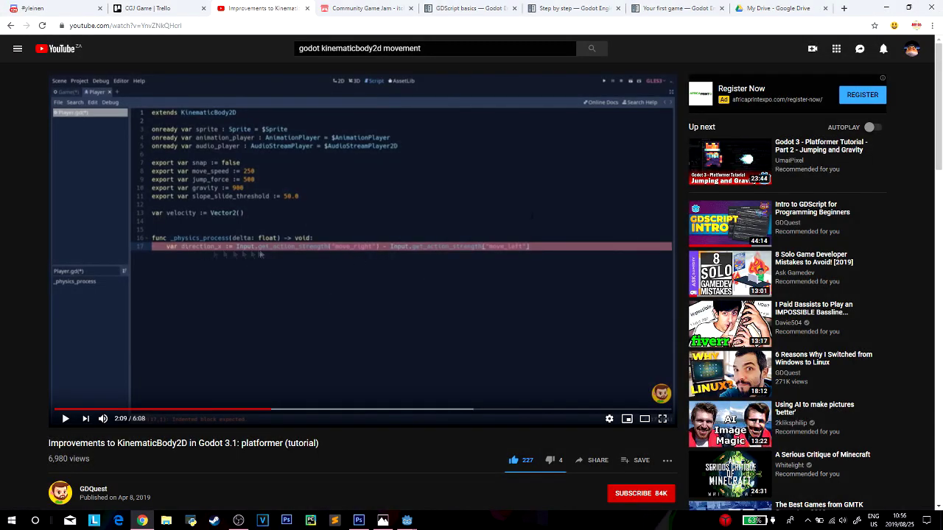
pyautogui.click(142, 521)
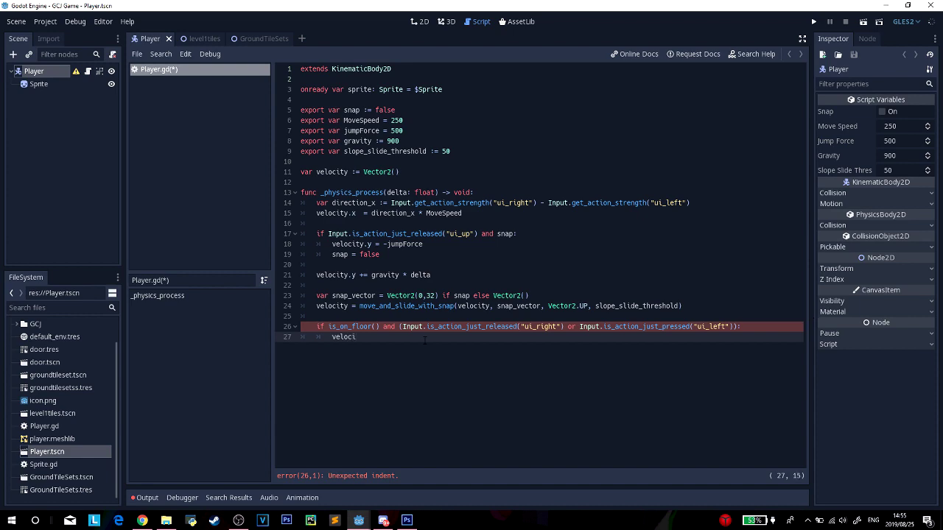
# Step: Complete the on-floor condition in Player.gd with `velocity.y = 0`, remove the blank line above it and run the project
pyautogui.hotkey('alt', 'Tab')
pyautogui.hotkey('alt', 'Tab')
pyautogui.write('ty')
pyautogui.click(303, 326)
pyautogui.press('BackSpace')
pyautogui.click(545, 296)
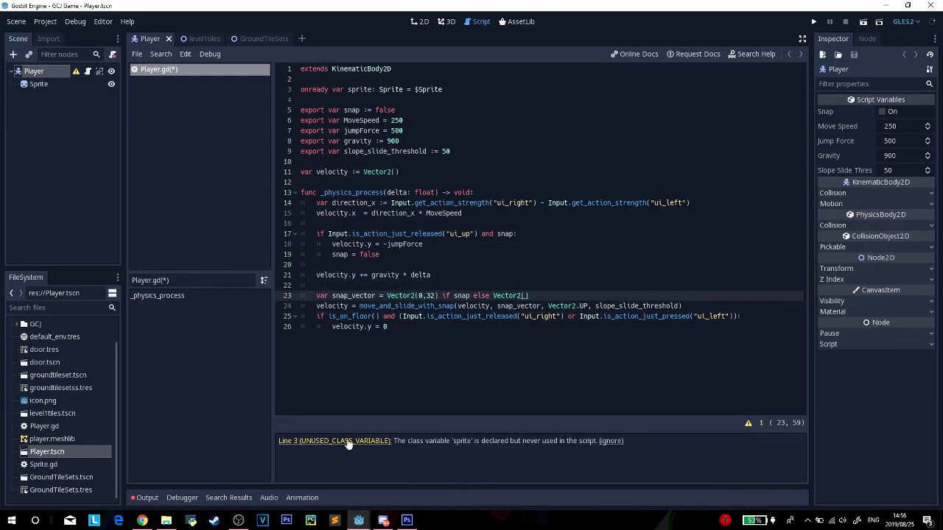
pyautogui.press('F5')
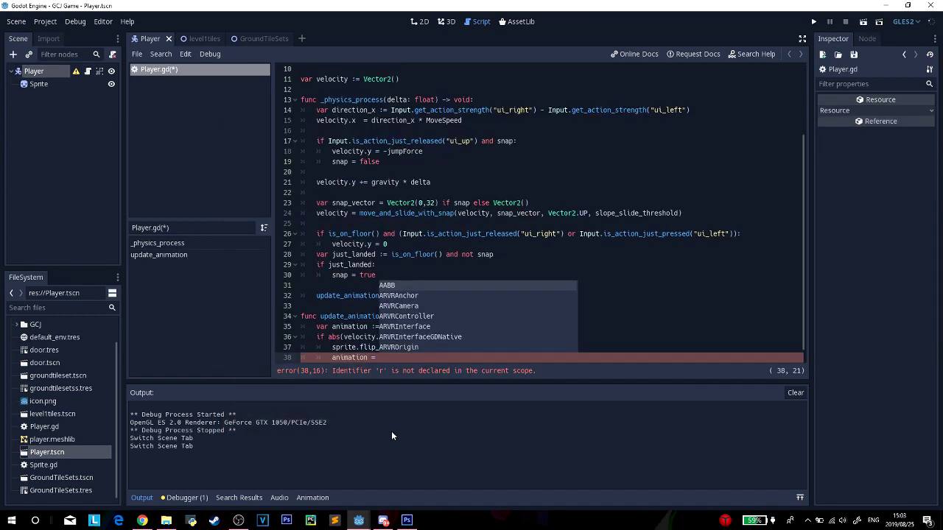
# Step: Complete the last line of the update_animation function as `animation = "run"`
pyautogui.press('BackSpace')
pyautogui.write('"run"')
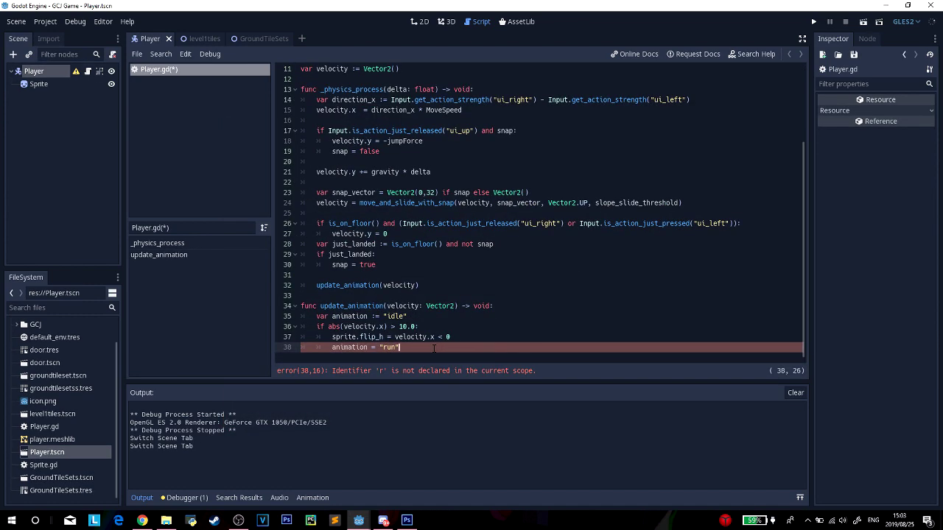
pyautogui.press('Return')
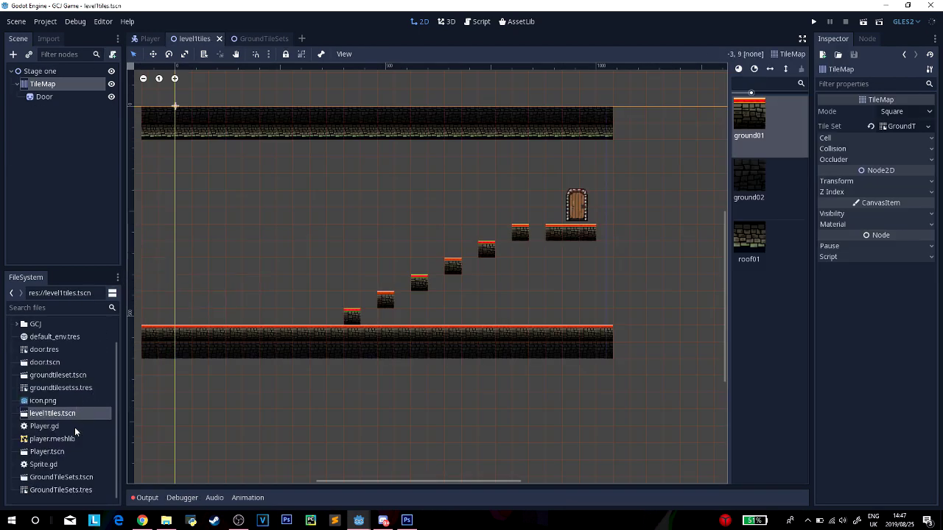
# Step: Play-test the level by moving the wizard right and jumping up the platforms toward the door
pyautogui.click(54, 444)
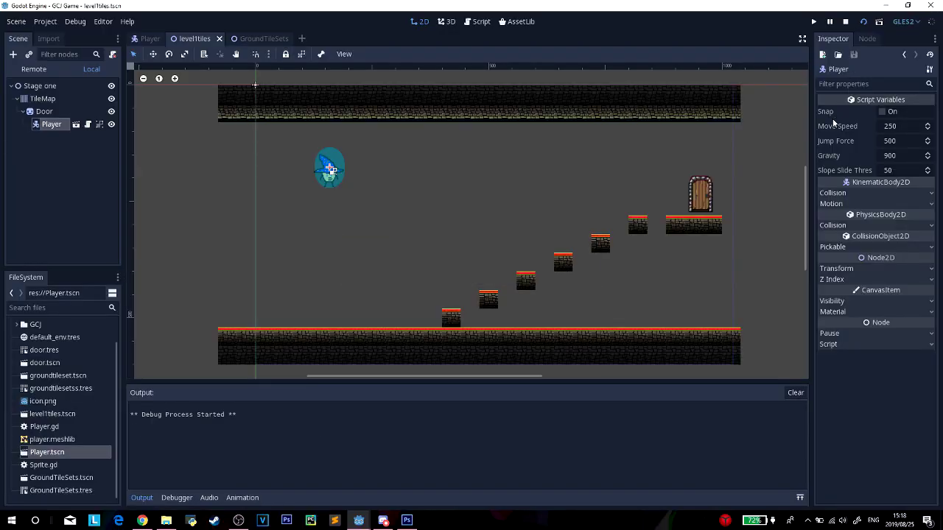
pyautogui.press('Right')
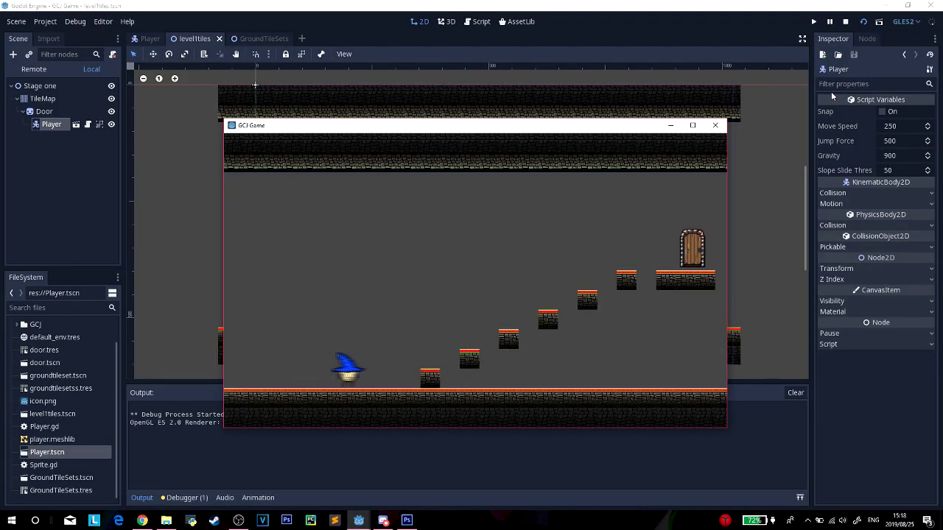
pyautogui.press('Up')
pyautogui.press('Up')
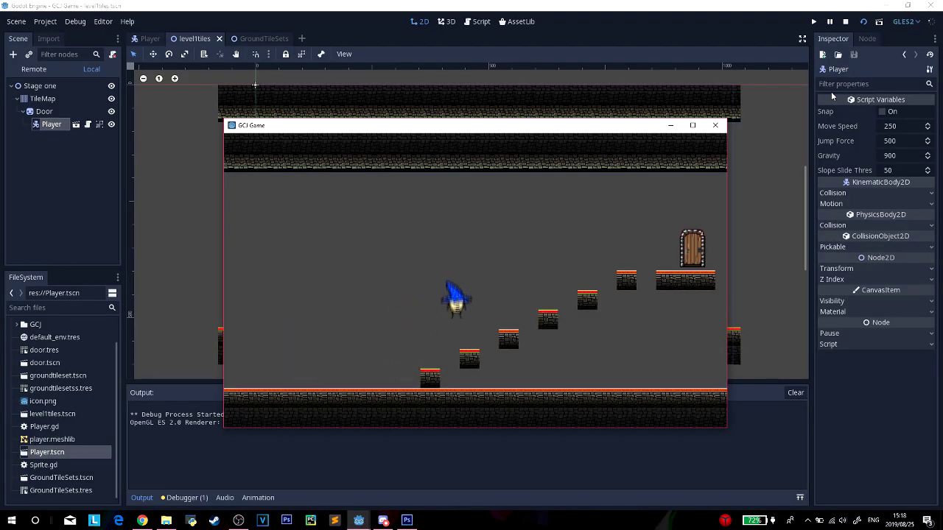
pyautogui.press('Up')
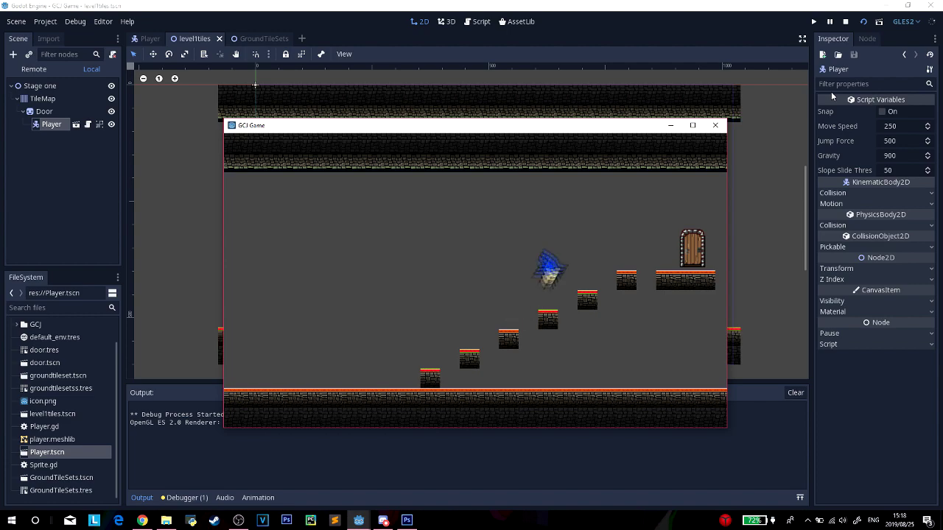
pyautogui.press('Up')
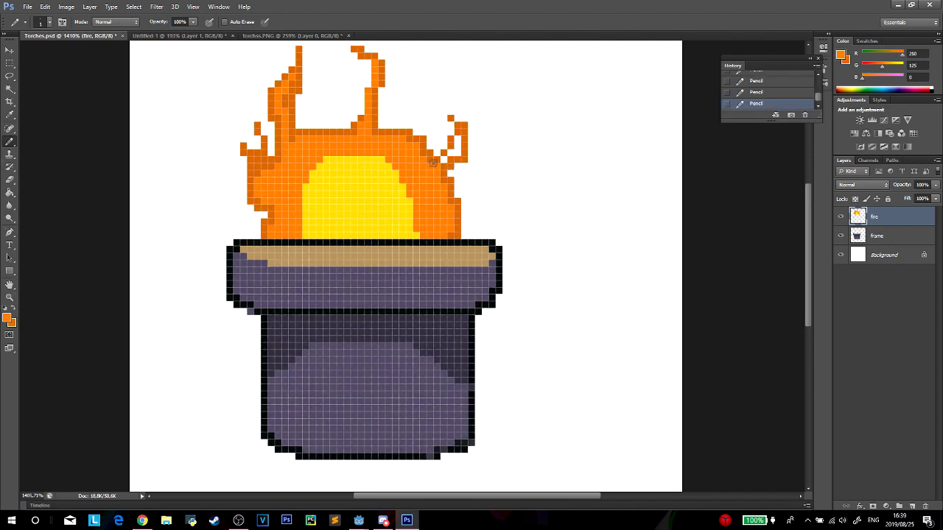
# Step: Give the torch scene's root Node2D a new CanvasItemMaterial
pyautogui.click(859, 153)
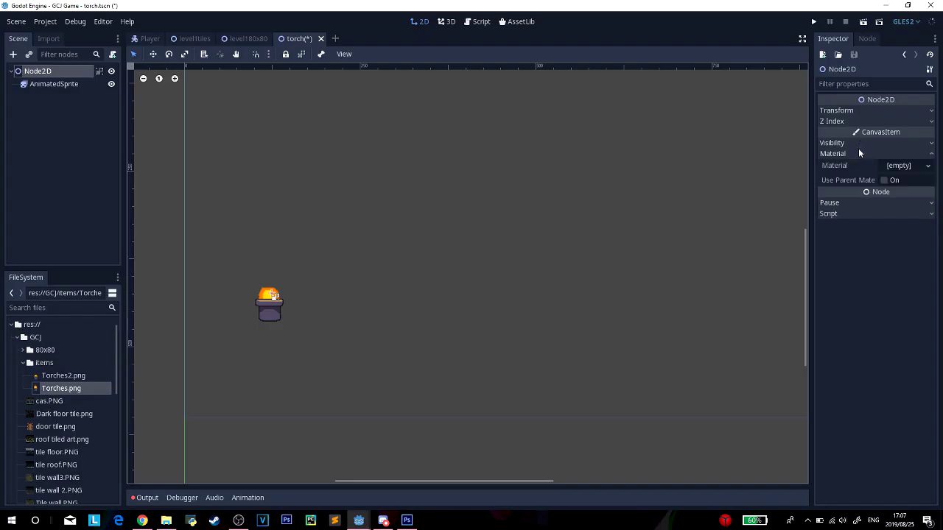
pyautogui.click(894, 164)
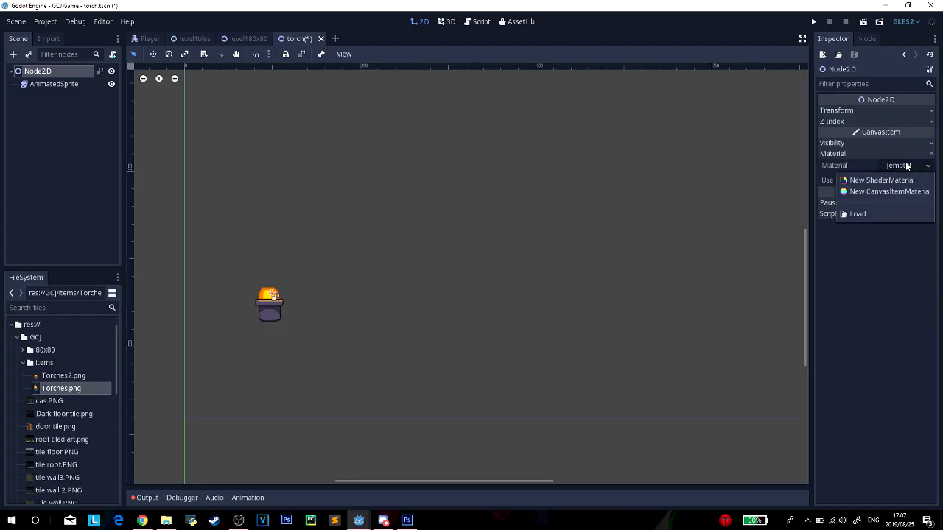
pyautogui.click(891, 189)
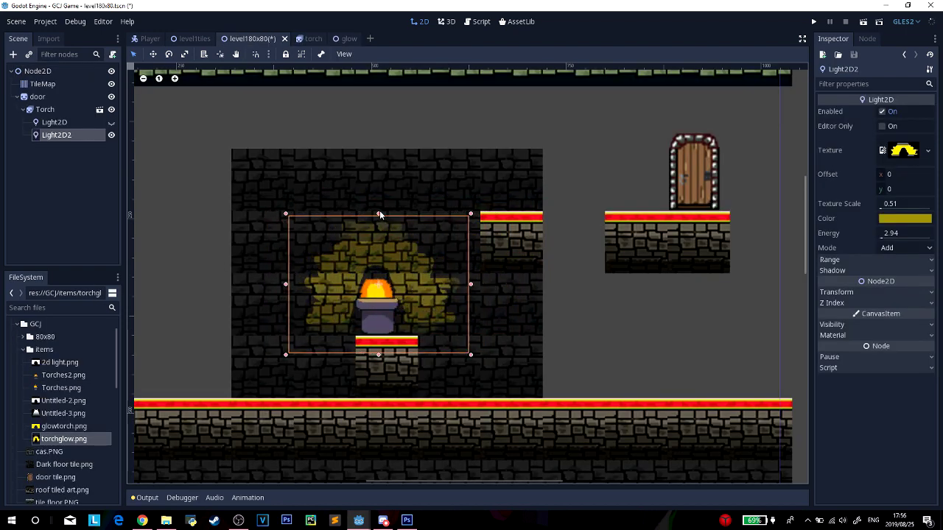
# Step: Shrink the Light2D2 glow around the torch in the level180x80 scene
pyautogui.moveTo(379, 214); pyautogui.dragTo(379, 228)
pyautogui.moveTo(470, 355); pyautogui.dragTo(400, 299)
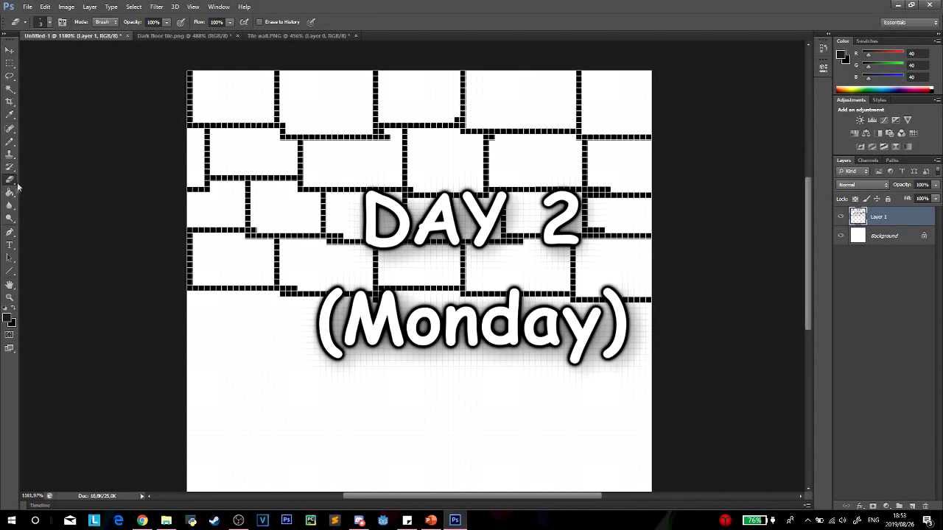
# Step: Fill the outlined bricks of the wall tile with dark grey in Photoshop using the Paint Bucket
pyautogui.click(511, 103)
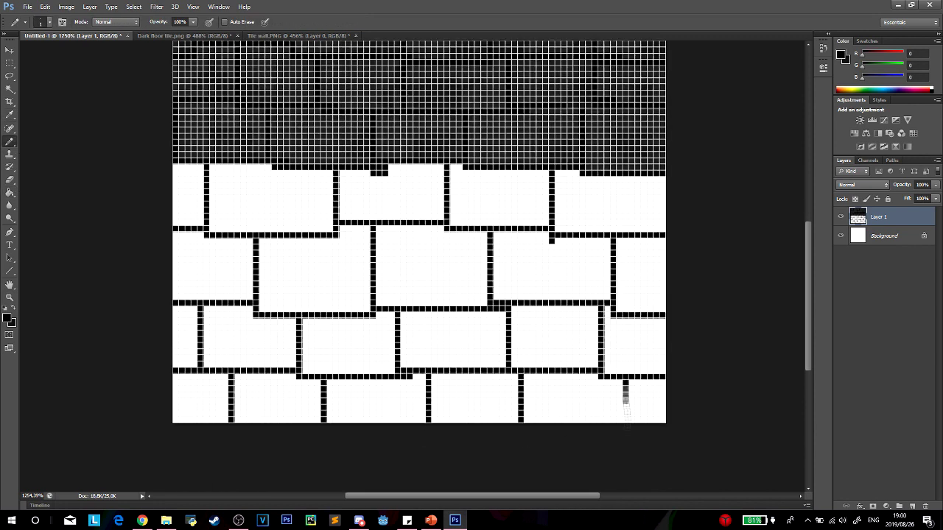
pyautogui.press('g')
pyautogui.click(185, 211)
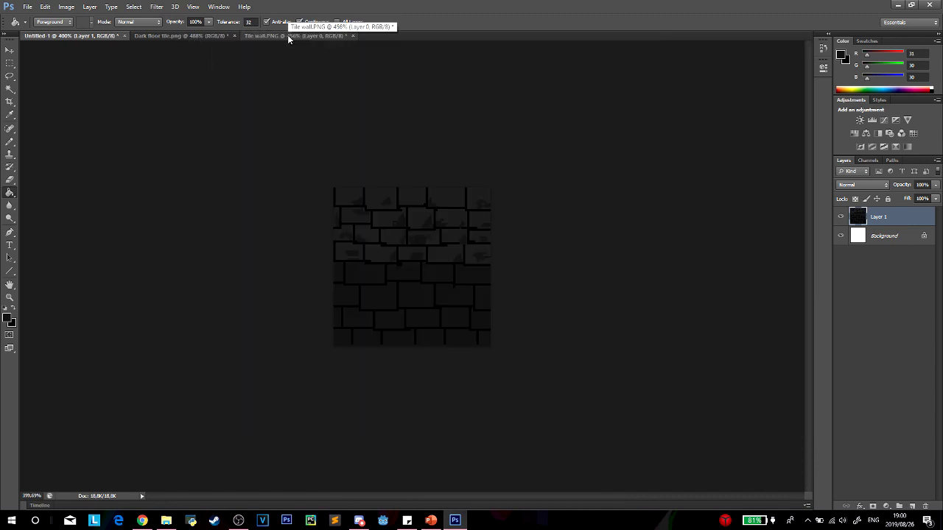
pyautogui.keyDown('alt'); pyautogui.scroll(5, 375, 345); pyautogui.keyUp('alt')
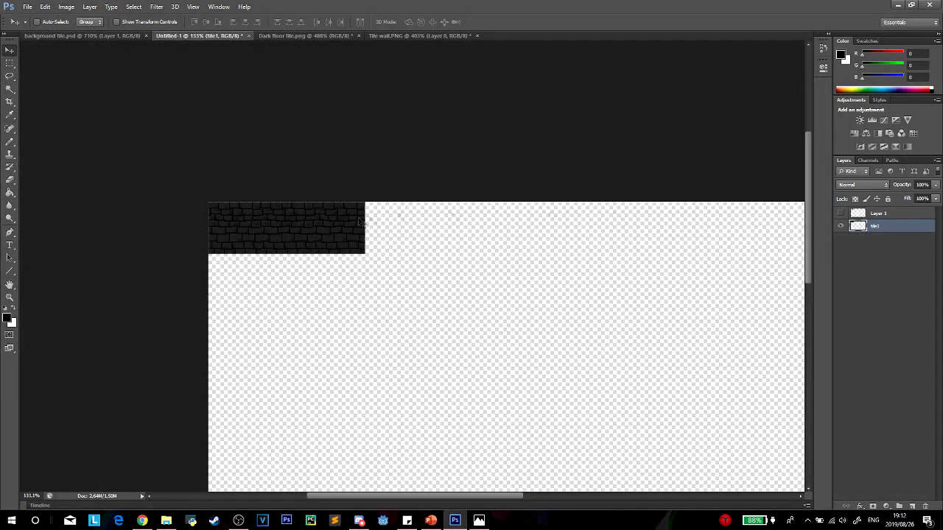
# Step: Duplicate the tile1 layer and place the copy beside the original to lengthen the brick strip
pyautogui.rightClick(872, 226)
pyautogui.click(766, 170)
pyautogui.press('Return')
pyautogui.moveTo(375, 212); pyautogui.dragTo(518, 221)
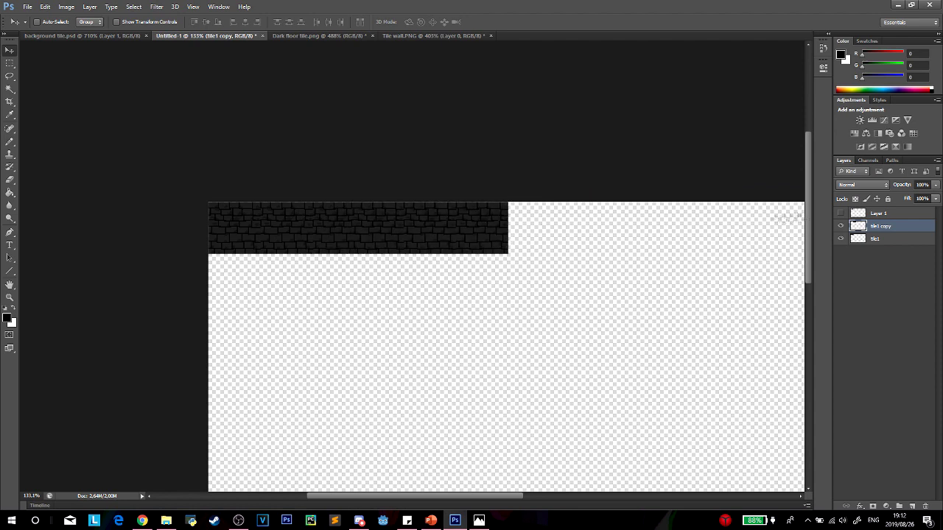
# Step: Merge the brick copy into tile1, duplicate the merged layer and move the copy along the row to extend it
pyautogui.rightClick(873, 225)
pyautogui.click(764, 356)
pyautogui.rightClick(877, 226)
pyautogui.click(769, 170)
pyautogui.press('Return')
pyautogui.moveTo(398, 221); pyautogui.dragTo(523, 221)
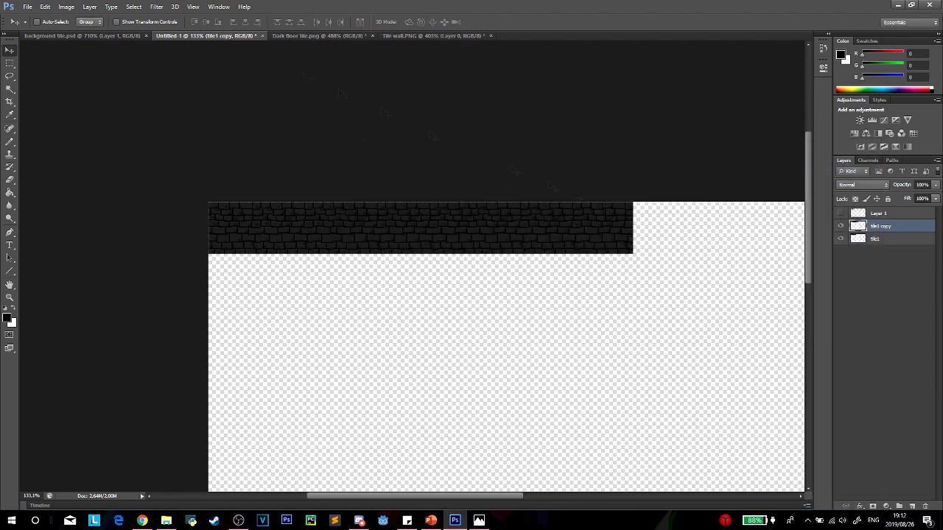
# Step: Extend the brick wall down the canvas by positioning copies of the brick rows beneath the existing ones
pyautogui.hotkey('alt', 'i')
pyautogui.click(81, 185)
pyautogui.moveTo(295, 221)
pyautogui.mouseDown()
pyautogui.moveTo(309, 102)
pyautogui.moveTo(291, 232)
pyautogui.mouseUp()
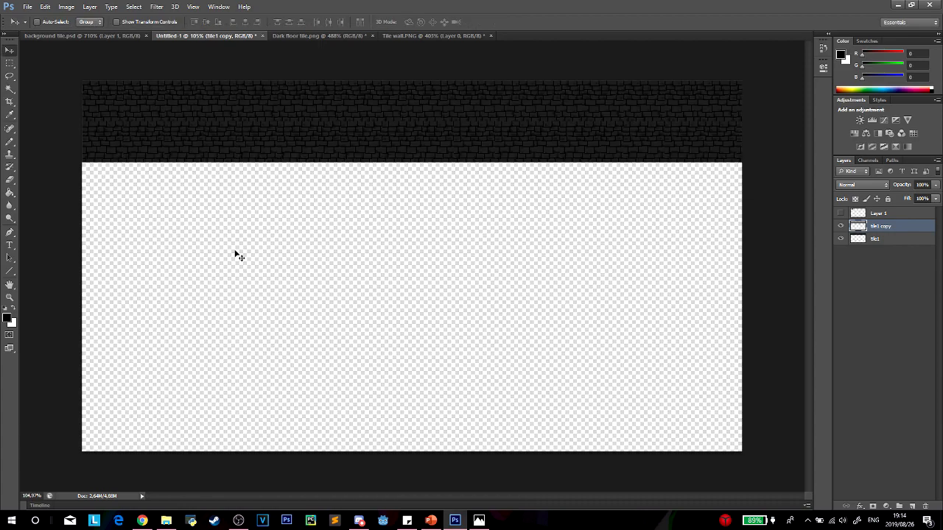
pyautogui.keyDown('alt'); pyautogui.scroll(3, 240, 257); pyautogui.keyUp('alt')
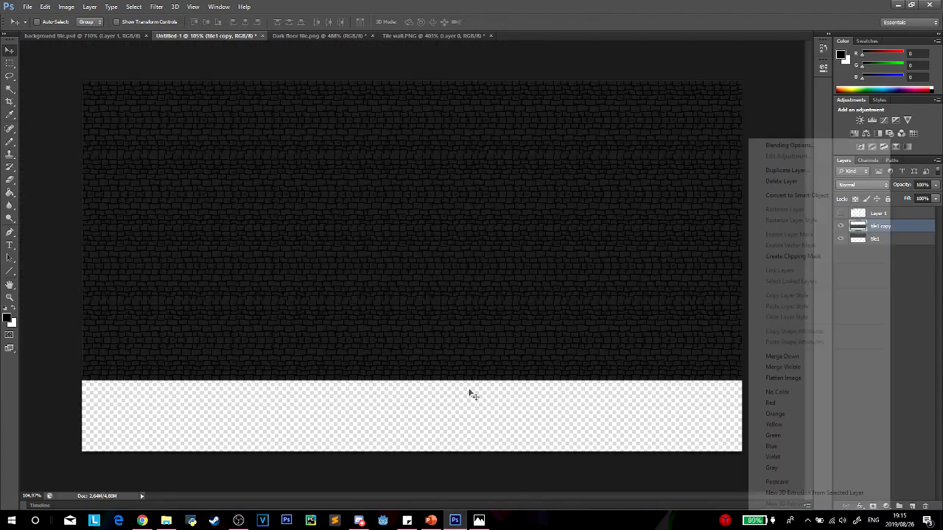
pyautogui.moveTo(462, 280); pyautogui.dragTo(459, 295)
pyautogui.keyDown('alt'); pyautogui.scroll(-3, 472, 291); pyautogui.keyUp('alt')
# Step: Merge the tile1 copy down, duplicate the merged brick layer and reposition the copy to cover the remaining canvas
pyautogui.rightClick(906, 225)
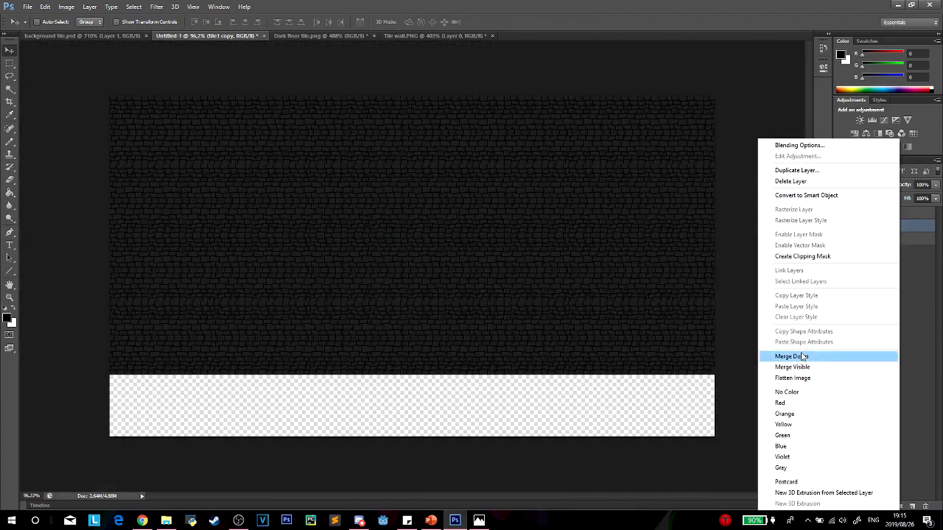
pyautogui.click(766, 357)
pyautogui.rightClick(881, 226)
pyautogui.click(794, 171)
pyautogui.moveTo(548, 248); pyautogui.dragTo(469, 226)
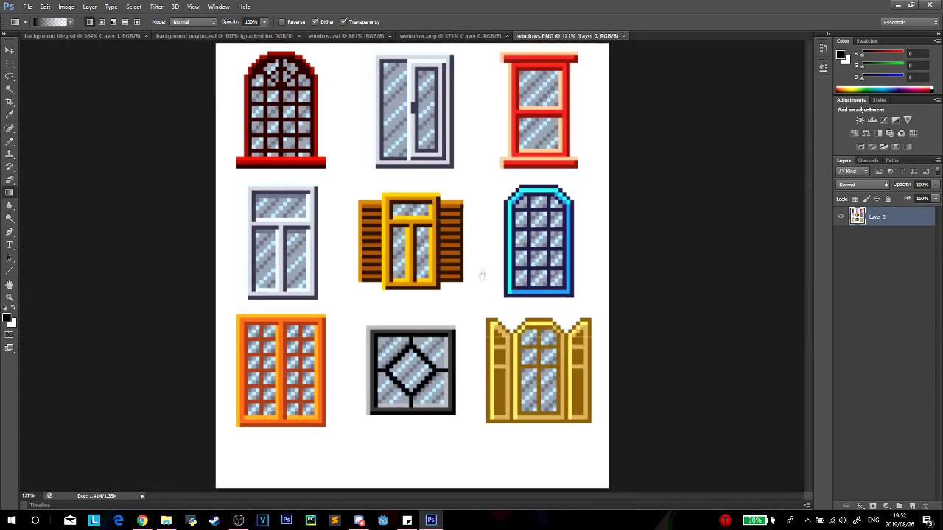
# Step: Sample the grey of the keystone in window.psd and fill the arched window frame with it on Layer 1
pyautogui.keyDown('alt'); pyautogui.scroll(2, 482, 275); pyautogui.keyUp('alt')
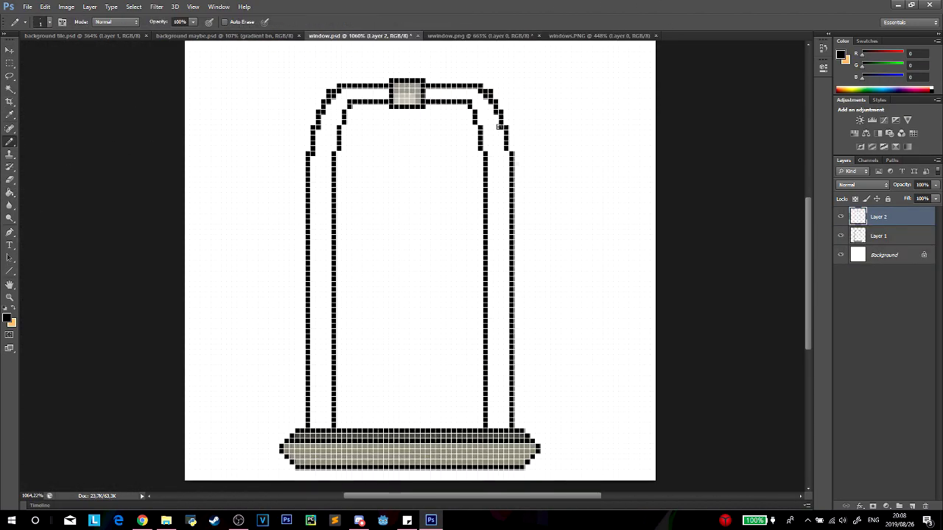
pyautogui.click(7, 319)
pyautogui.click(407, 94)
pyautogui.click(732, 175)
pyautogui.press('g')
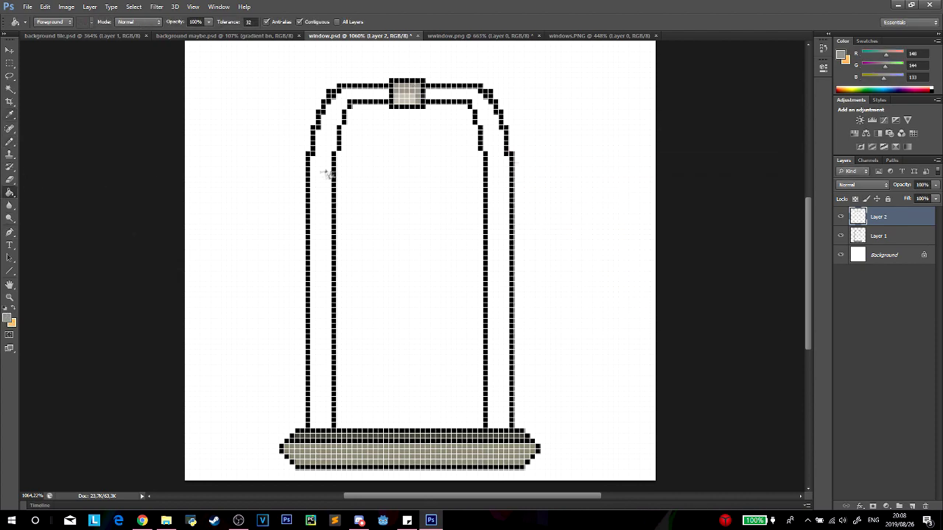
pyautogui.click(878, 236)
pyautogui.click(328, 225)
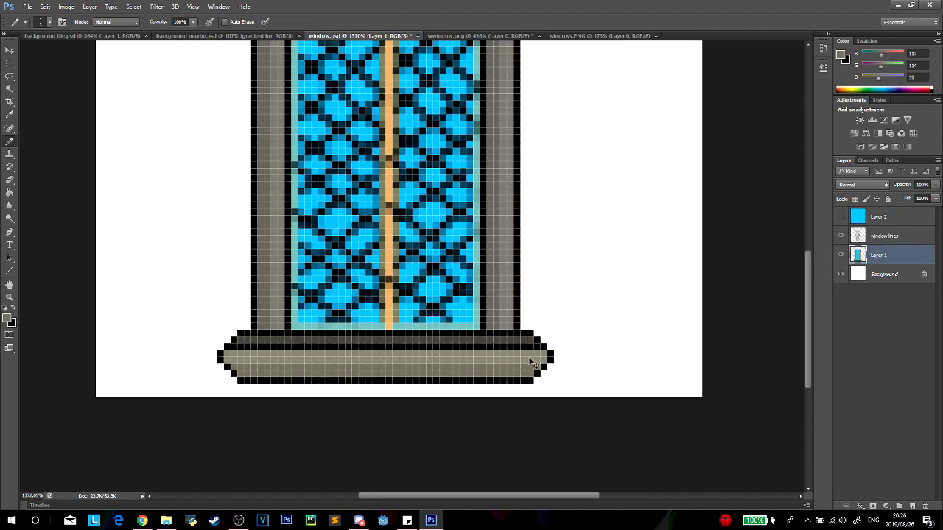
pyautogui.hotkey('ctrl', '-')
pyautogui.hotkey('ctrl', '-')
pyautogui.hotkey('ctrl', '-')
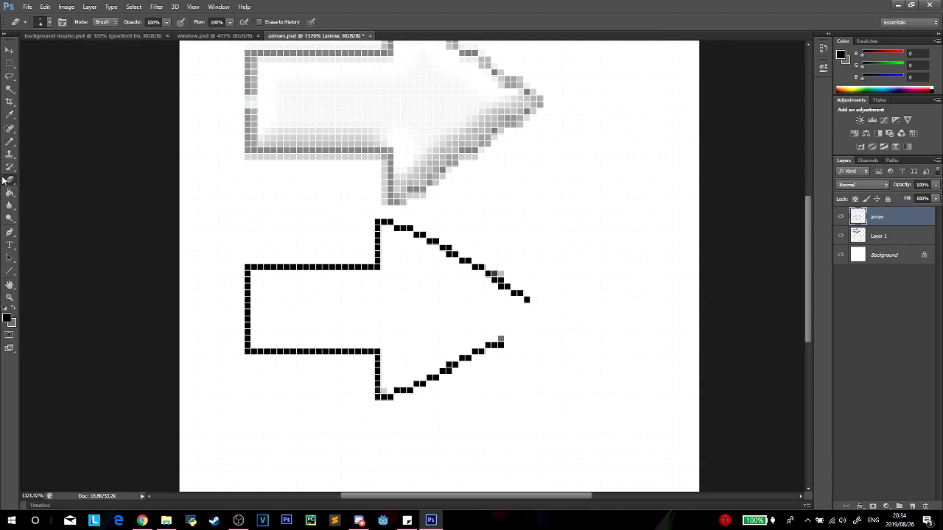
pyautogui.press('b')
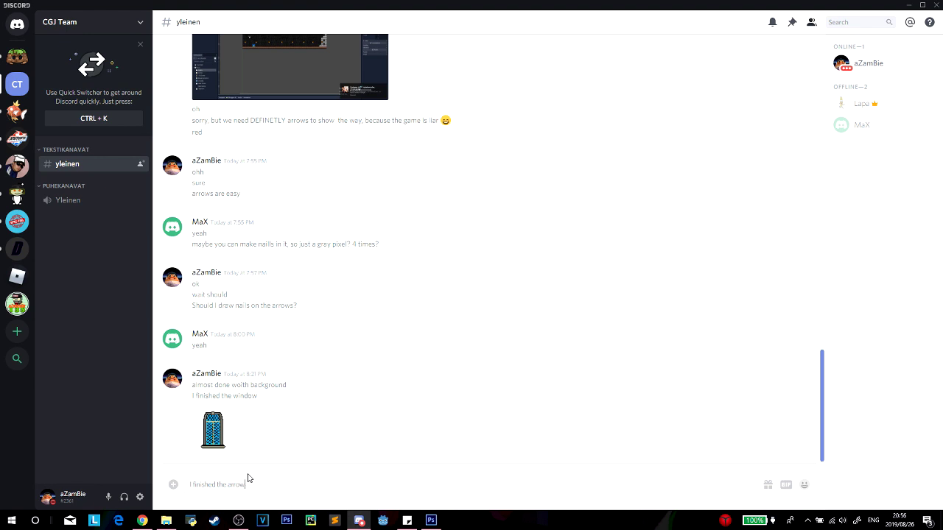
# Step: Send the message "I finished the arrows" in Discord's yleinen channel and open the attachment options
pyautogui.press('Return')
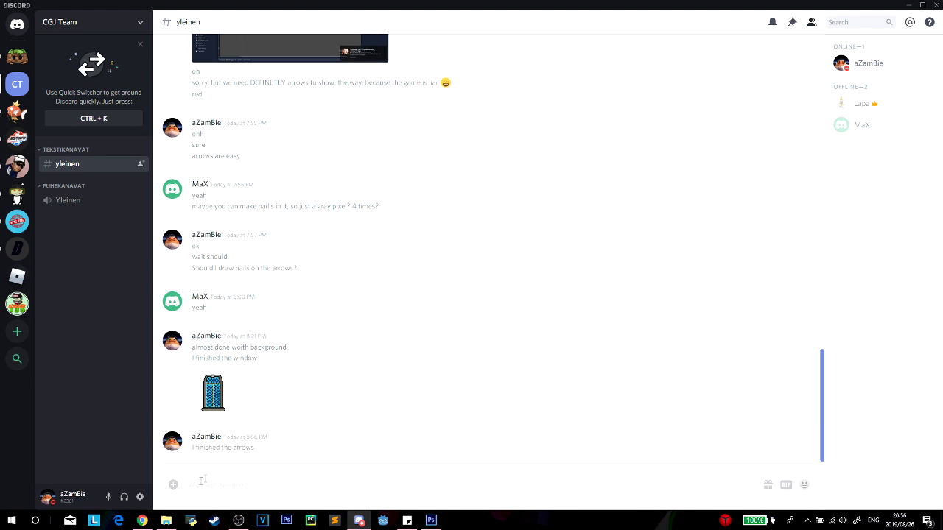
pyautogui.click(174, 485)
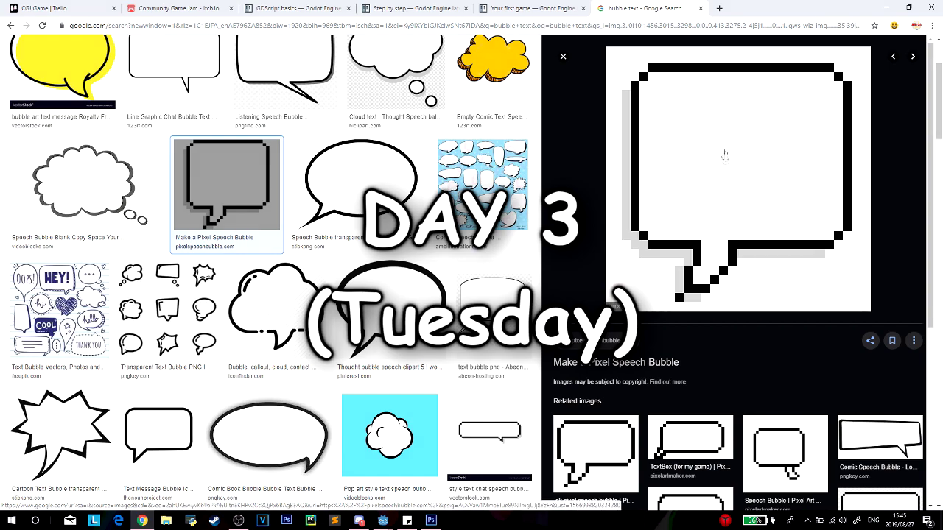
# Step: Draw a black rectangular speech bubble outline in Photoshop with the Pencil, tidying its corners with the Eraser
pyautogui.click(431, 520)
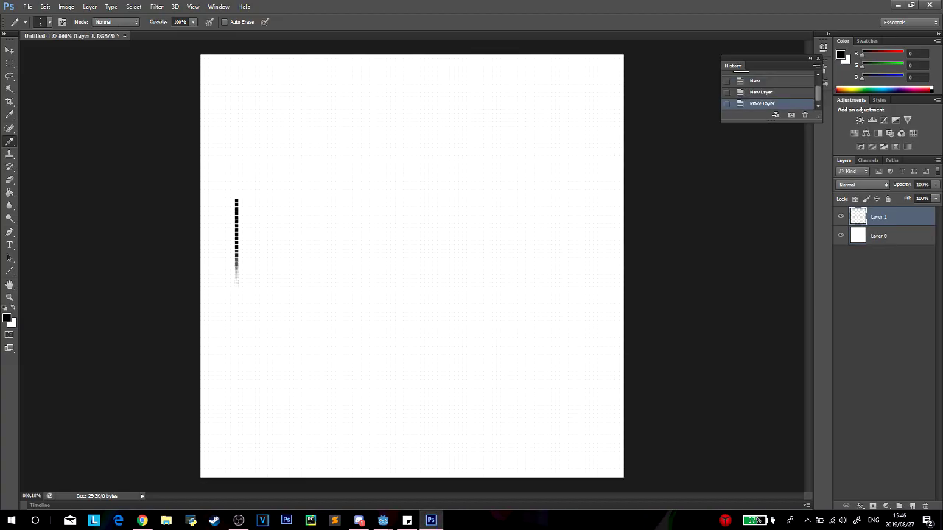
pyautogui.moveTo(235, 253)
pyautogui.mouseDown()
pyautogui.moveTo(238, 326)
pyautogui.moveTo(524, 328)
pyautogui.moveTo(526, 200)
pyautogui.moveTo(228, 193)
pyautogui.mouseUp()
pyautogui.press('e')
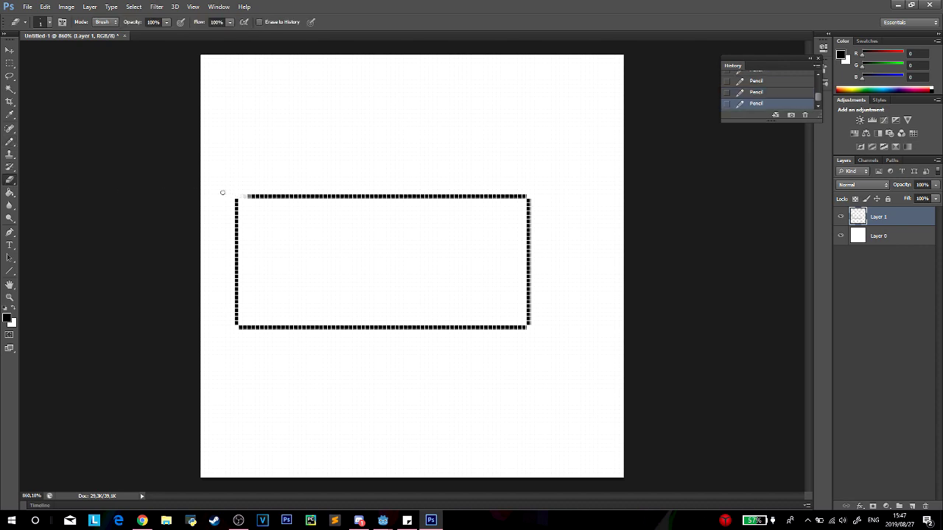
pyautogui.click(9, 141)
pyautogui.click(243, 195)
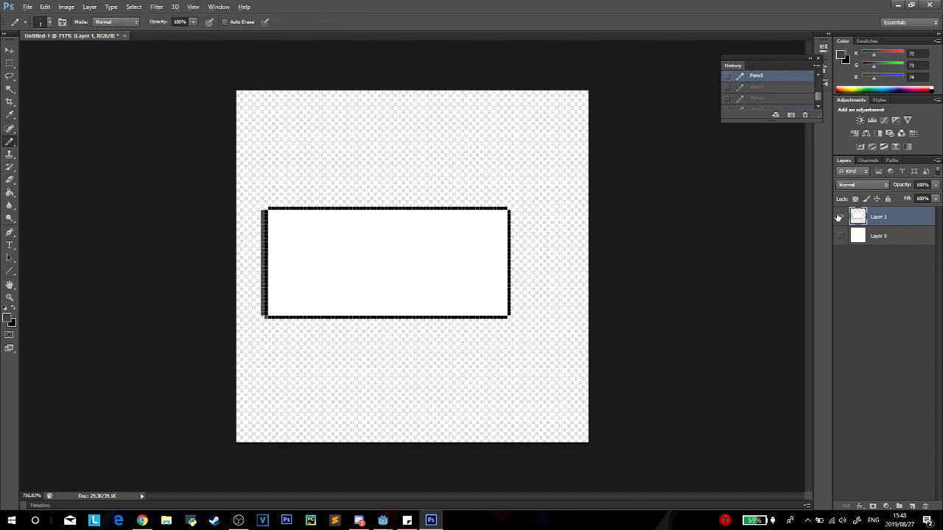
# Step: Rename the speech bubble's layer as "speech block"
pyautogui.doubleClick(880, 216)
pyautogui.write('speech block')
pyautogui.press('Return')
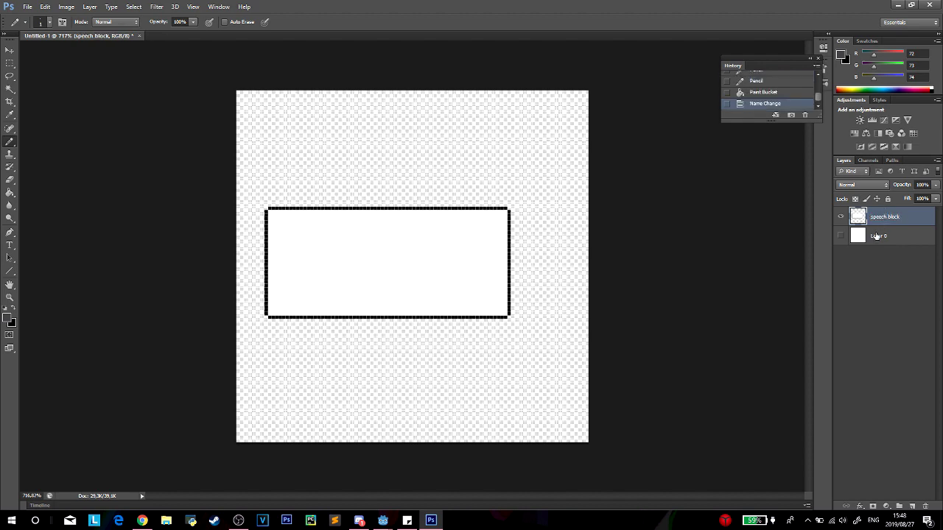
# Step: Delete Layer 0, add a new layer and name it "shadows"
pyautogui.moveTo(878, 236); pyautogui.dragTo(925, 507)
pyautogui.click(912, 506)
pyautogui.doubleClick(917, 217)
pyautogui.click(360, 155)
pyautogui.doubleClick(879, 217)
pyautogui.press('Return')
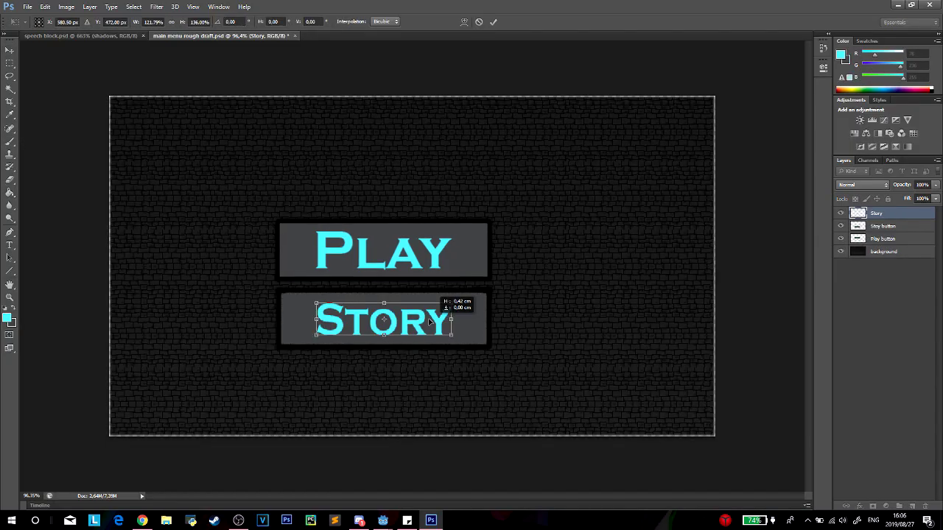
# Step: Centre the Story lettering on its button in the main menu draft and apply the transform
pyautogui.moveTo(432, 319); pyautogui.dragTo(428, 319)
pyautogui.press('Return')
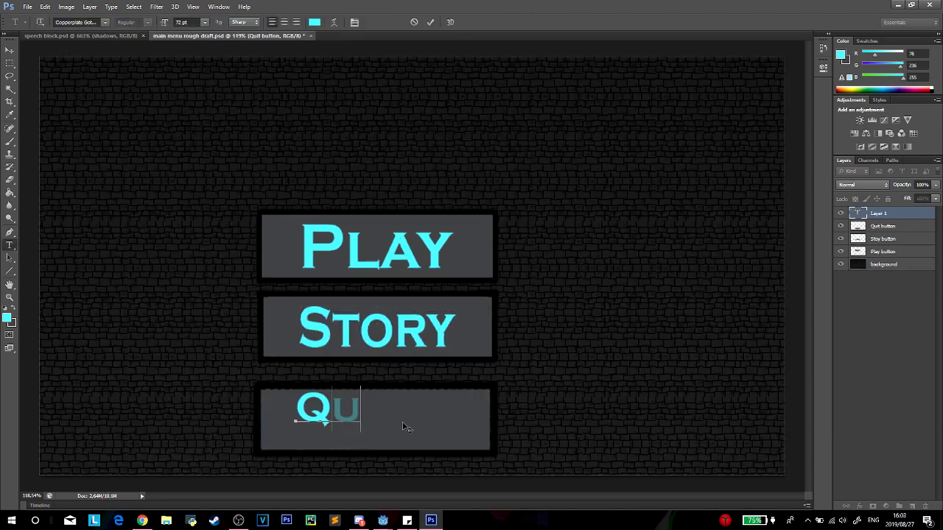
# Step: Complete the third button's text as "Quit" and enlarge it to match the other button labels
pyautogui.write('it')
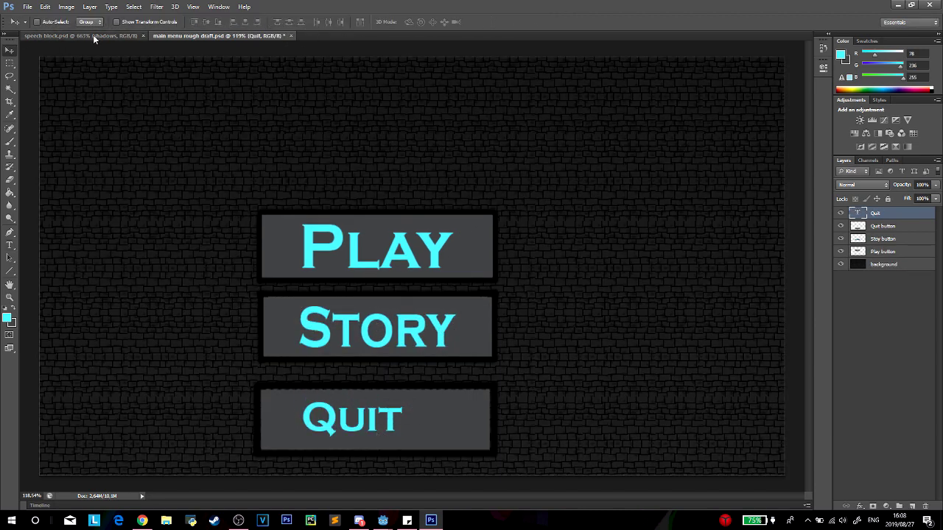
pyautogui.click(45, 7)
pyautogui.click(70, 221)
pyautogui.moveTo(403, 440); pyautogui.dragTo(433, 449)
pyautogui.press('Return')
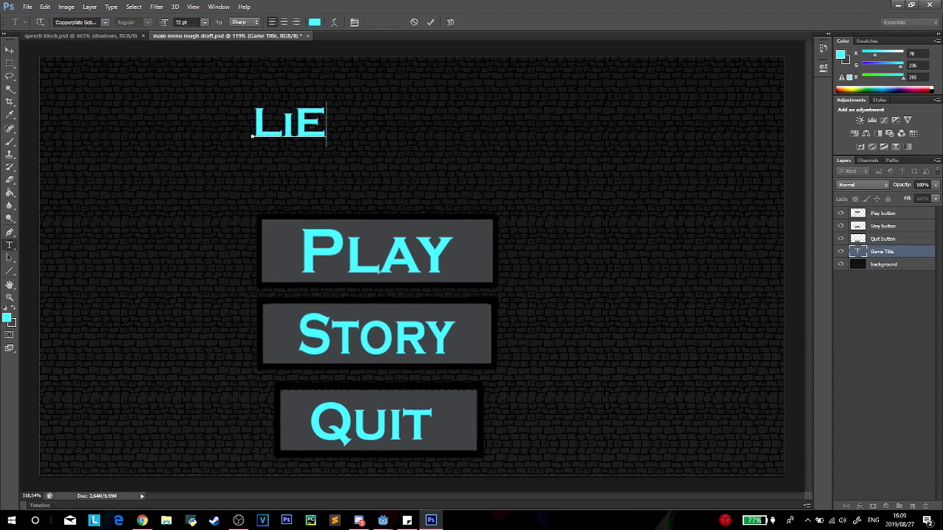
# Step: Set the "LiE" game title's font to 8514oem and commit the text
pyautogui.click(106, 22)
pyautogui.click(110, 111)
pyautogui.click(430, 22)
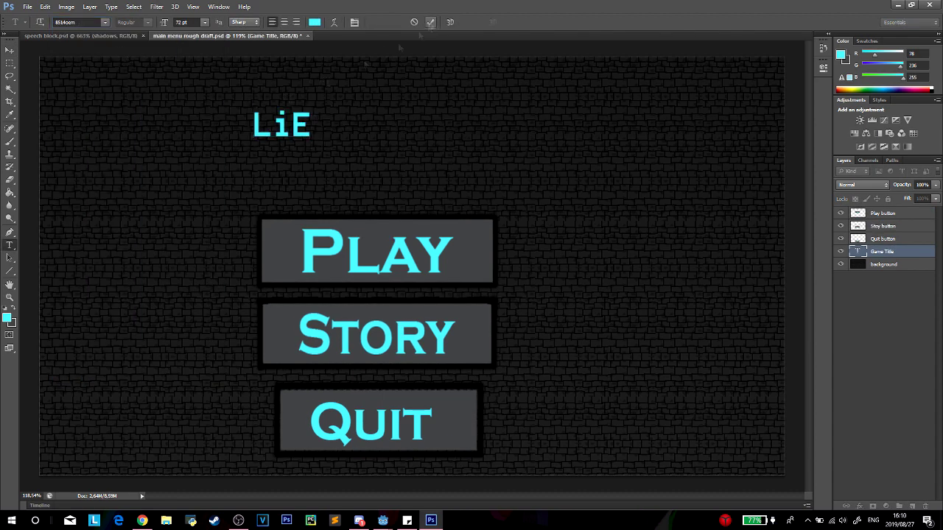
# Step: Recolour the whole "LiE" title text bright red
pyautogui.click(279, 126)
pyautogui.hotkey('ctrl', 'a')
pyautogui.click(315, 22)
pyautogui.click(732, 176)
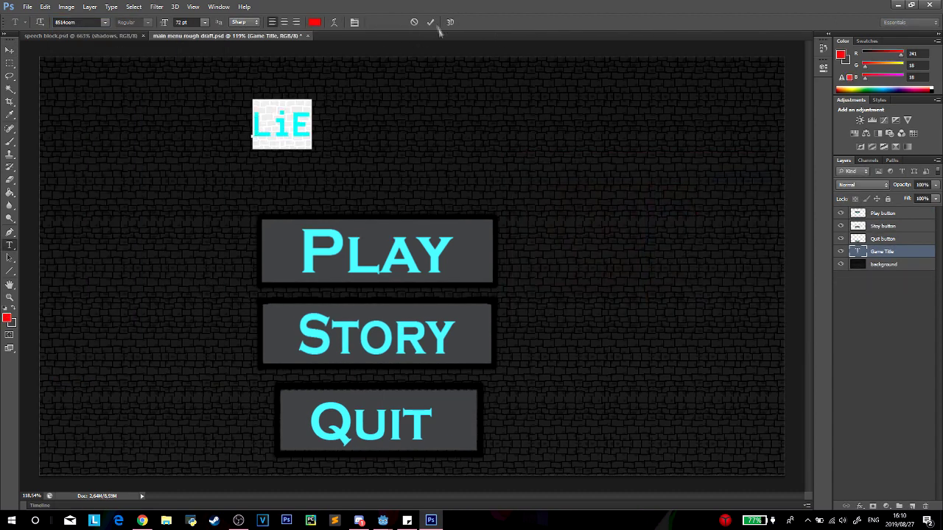
pyautogui.click(431, 22)
# Step: Scale the "LiE" title up to about 12 cm wide and 7 cm high above the Play button
pyautogui.hotkey('ctrl', 't')
pyautogui.moveTo(311, 147); pyautogui.dragTo(453, 211)
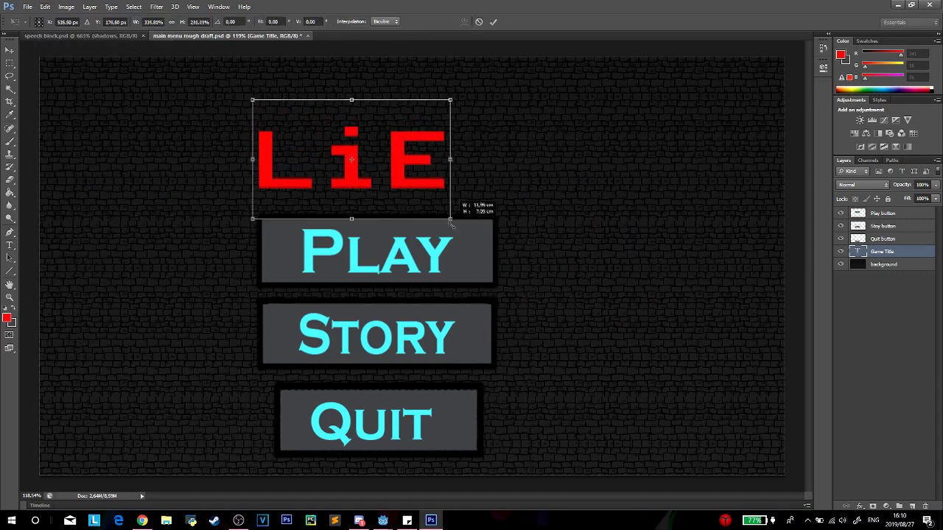
# Step: Select the ground02 collision shape in Godot's GroundTileSets80x80 scene and toggle the visibility of roof01's CollisionShape2D
pyautogui.click(59, 186)
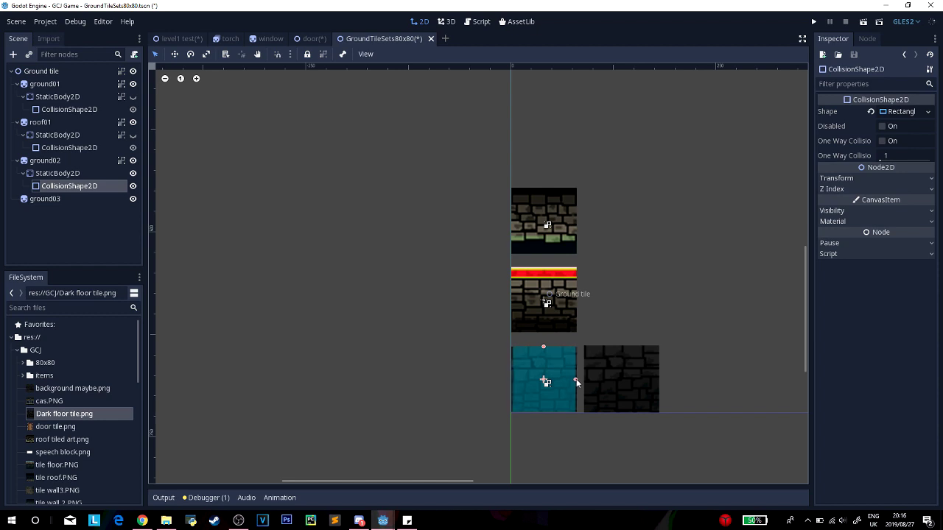
pyautogui.click(99, 151)
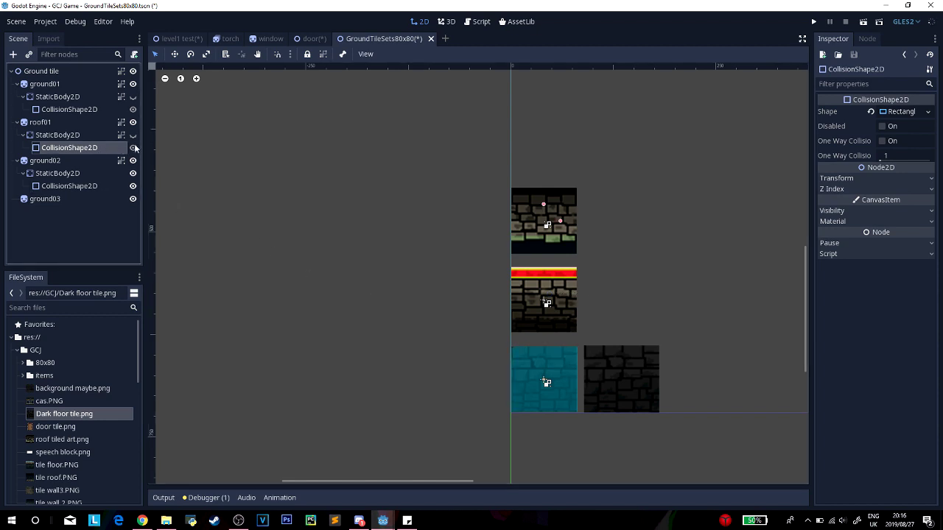
pyautogui.click(133, 148)
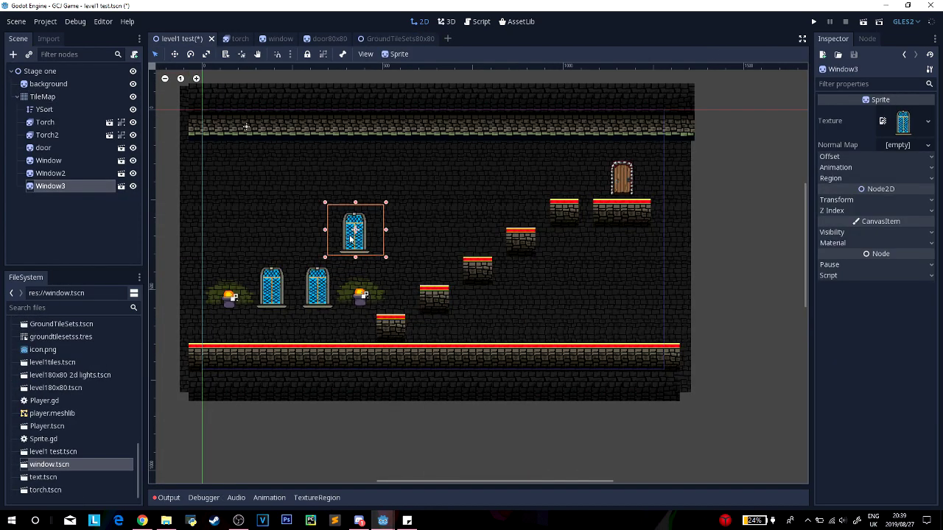
# Step: Move Window3 in the level1 test scene to the wall area below the stepped platforms, level with the other windows
pyautogui.moveTo(356, 230); pyautogui.dragTo(520, 293)
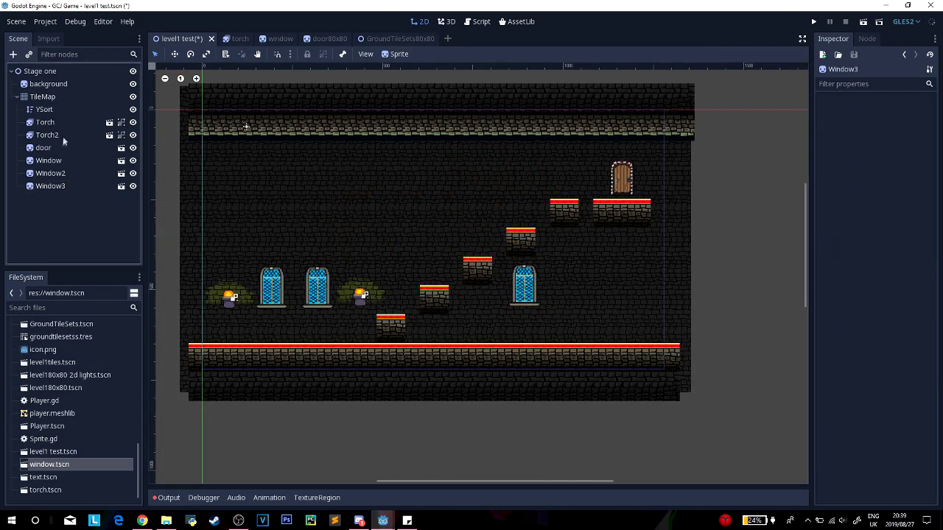
# Step: Duplicate Torch2 and place the copy on the wall just to the right of Window3
pyautogui.click(62, 136)
pyautogui.hotkey('ctrl', 'd')
pyautogui.moveTo(361, 296); pyautogui.dragTo(565, 294)
# Step: Duplicate Window3 and place the copy to the right of the new torch, level with the other windows
pyautogui.click(507, 250)
pyautogui.hotkey('ctrl', 'd')
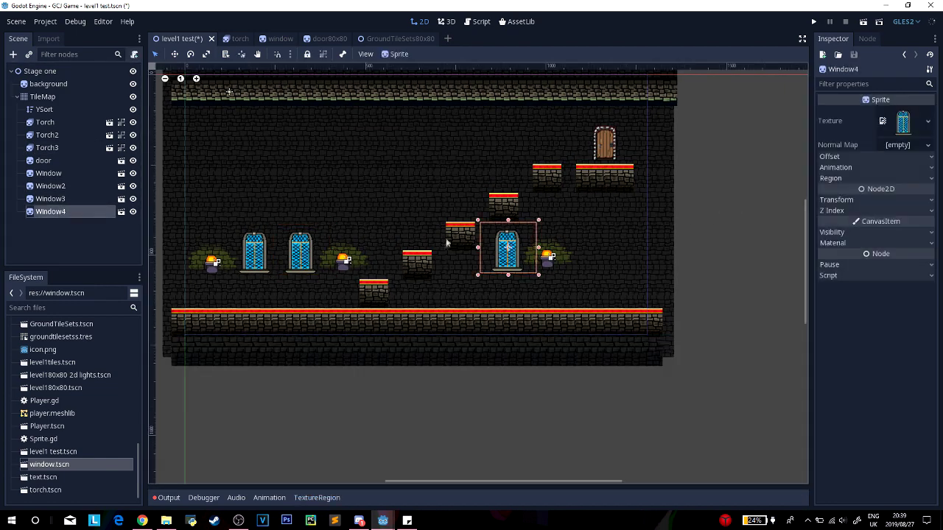
pyautogui.moveTo(507, 251); pyautogui.dragTo(616, 250)
pyautogui.click(549, 257)
pyautogui.click(45, 109)
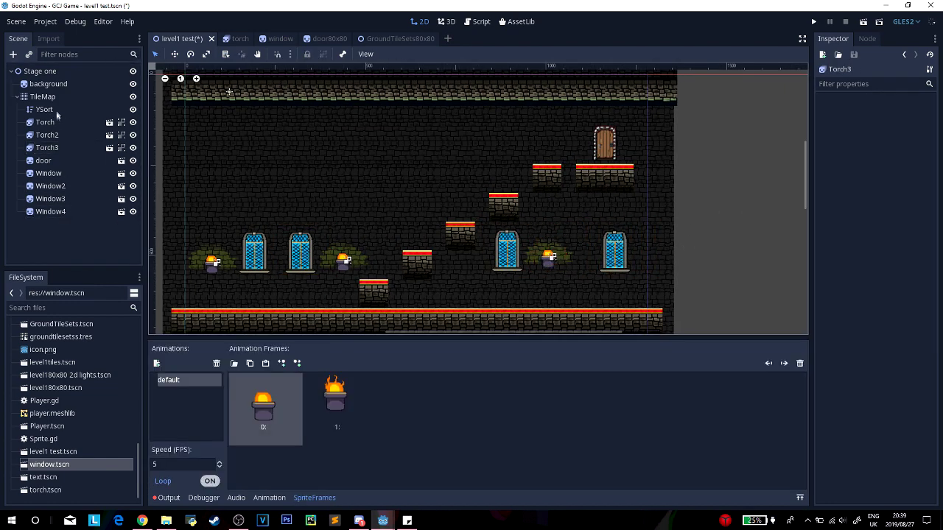
pyautogui.scroll(3, 73, 436)
pyautogui.click(47, 479)
pyautogui.moveTo(72, 328); pyautogui.dragTo(44, 111)
# Step: Run the level1 test scene and jump the wizard across the floor towards the stepped blocks
pyautogui.click(863, 21)
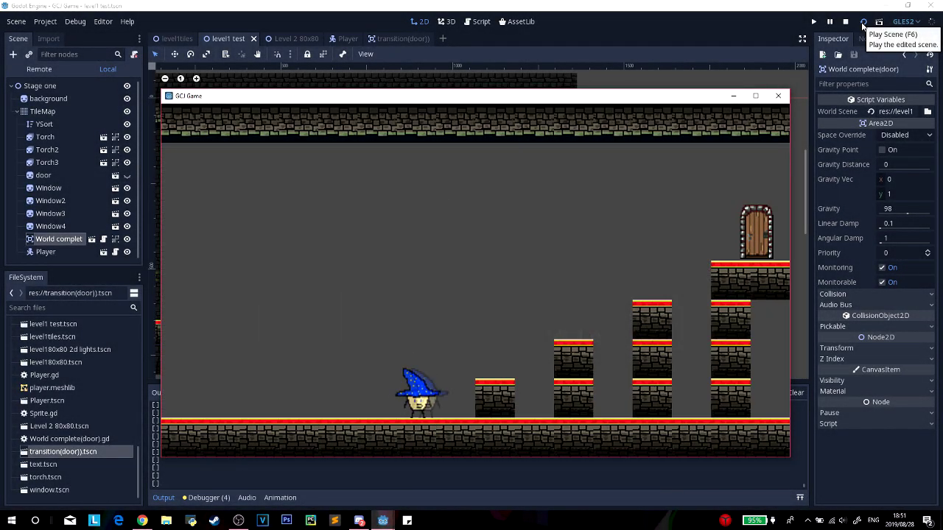
pyautogui.press('Right')
pyautogui.press('space')
pyautogui.press('Right')
pyautogui.press('space')
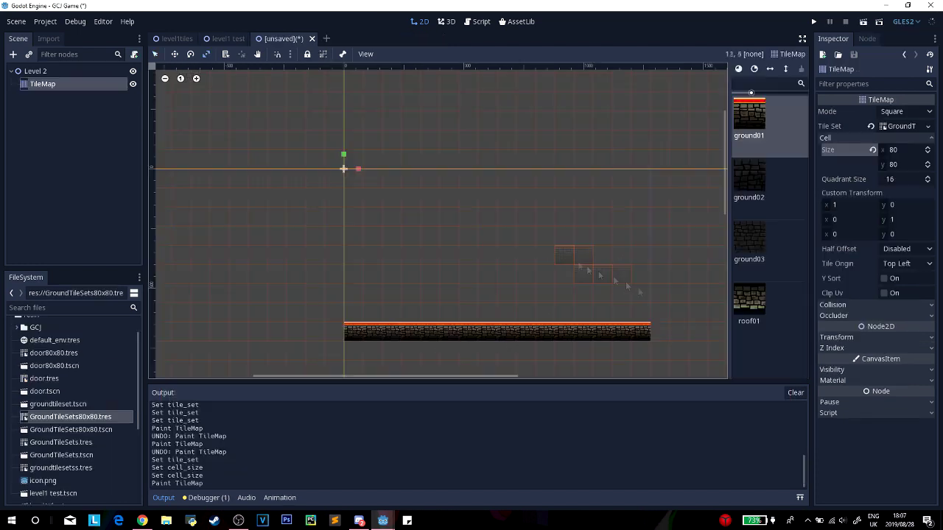
# Step: Paint a row of roof01 tiles along the top of the Level 2 TileMap, starting at the origin
pyautogui.click(749, 302)
pyautogui.moveTo(341, 177); pyautogui.dragTo(631, 177)
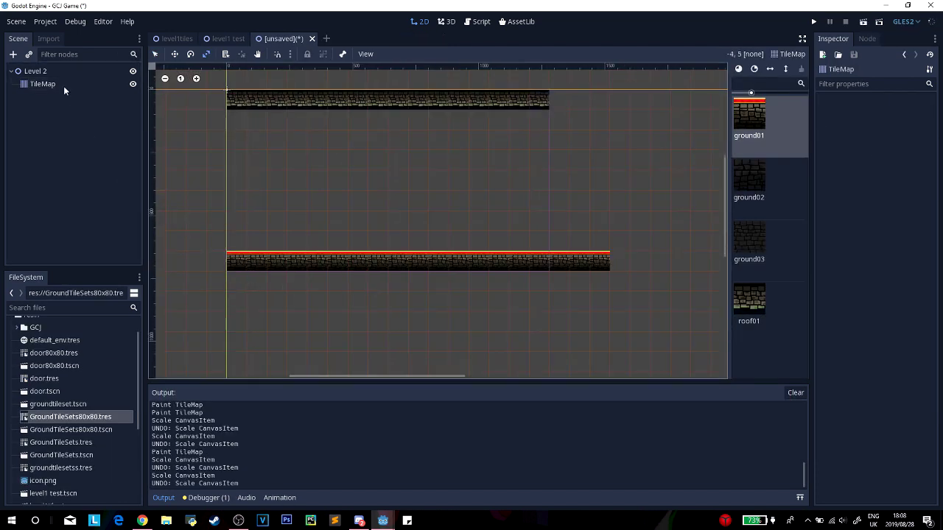
pyautogui.click(63, 84)
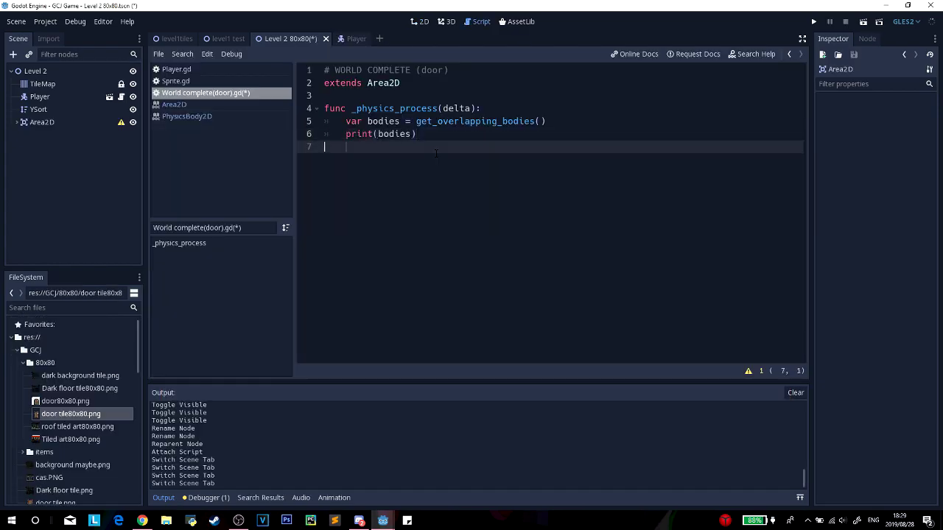
pyautogui.press('Return')
pyautogui.write('for')
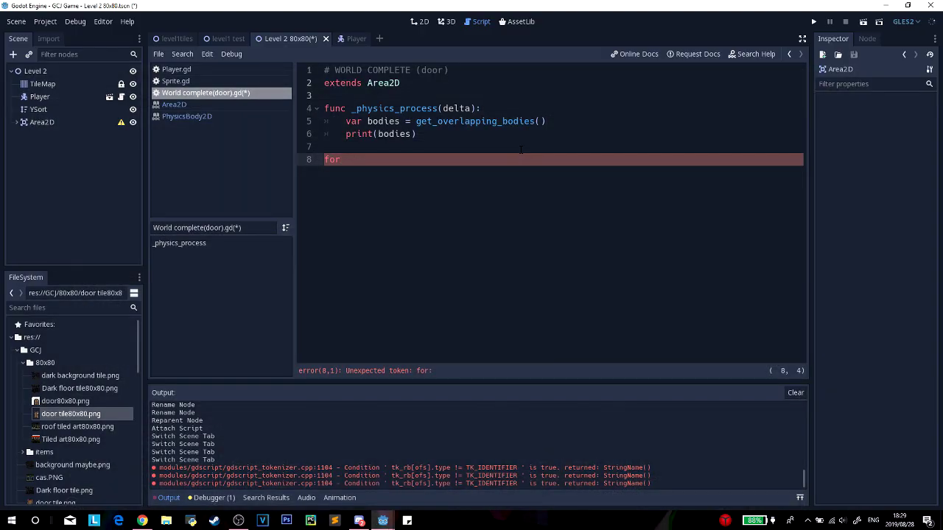
pyautogui.press('BackSpace')
pyautogui.press('BackSpace')
pyautogui.press('BackSpace')
pyautogui.press('BackSpace')
# Step: Check the loop over overlapping bodies in the "Moving Between Levels" tutorial video in the browser
pyautogui.hotkey('alt', 'Tab')
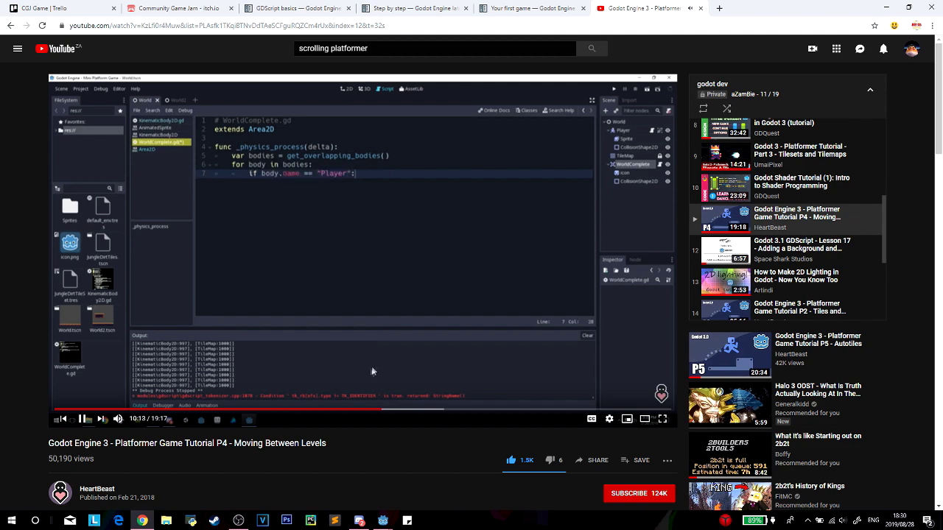
pyautogui.hotkey('alt', 'Tab')
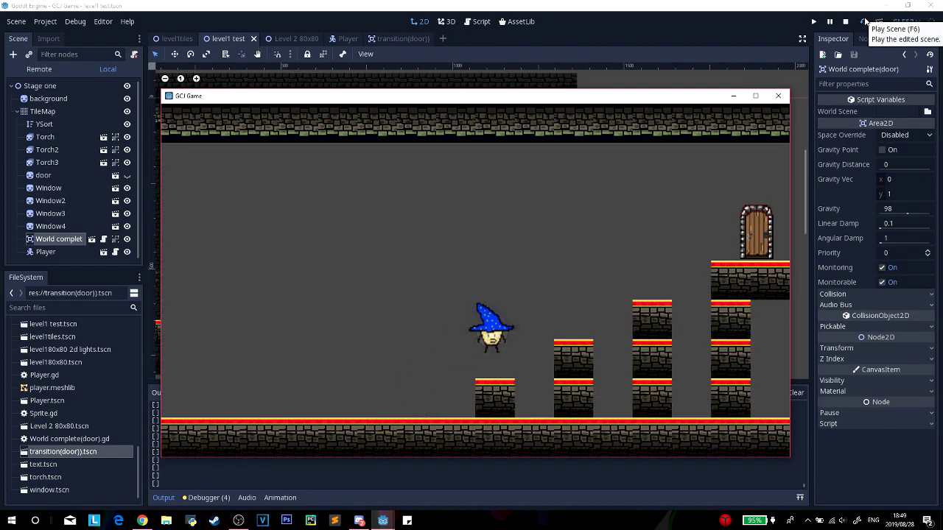
# Step: Test the wizard's walking and jumping near the stepped blocks, close the game window and switch to the browser
pyautogui.press('Right')
pyautogui.press('Up')
pyautogui.press('Right')
pyautogui.press('Up')
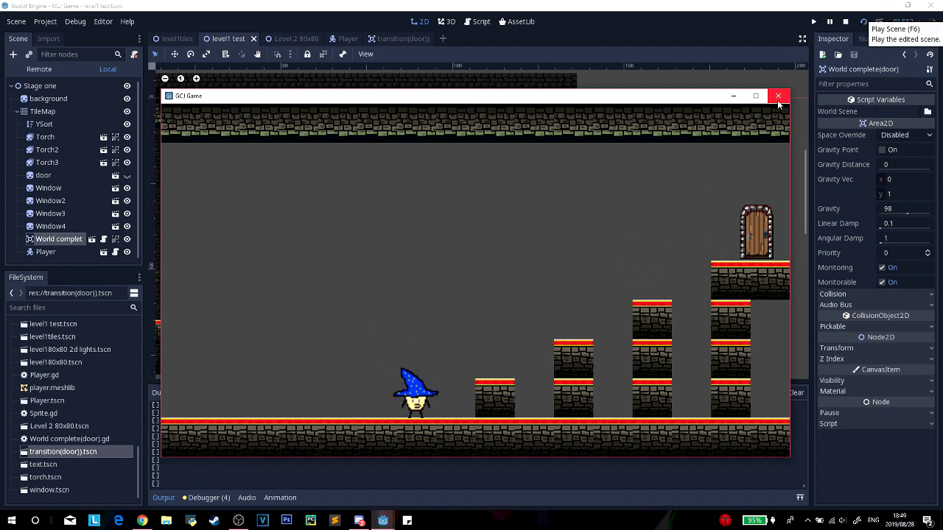
pyautogui.click(778, 96)
pyautogui.click(142, 521)
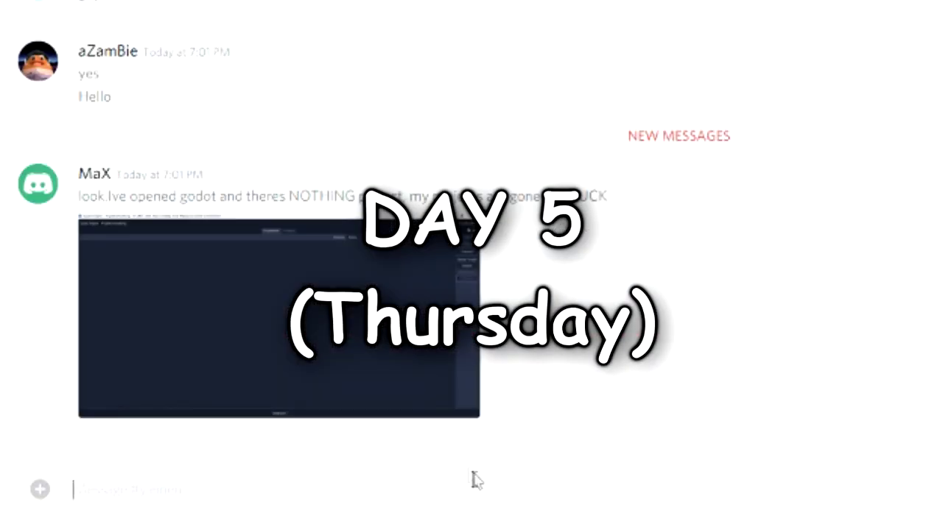
# Step: Reply "NOOOO" to the lost-project news in the Discord team chat and respond to the agreement to restart
pyautogui.write('NOOOO')
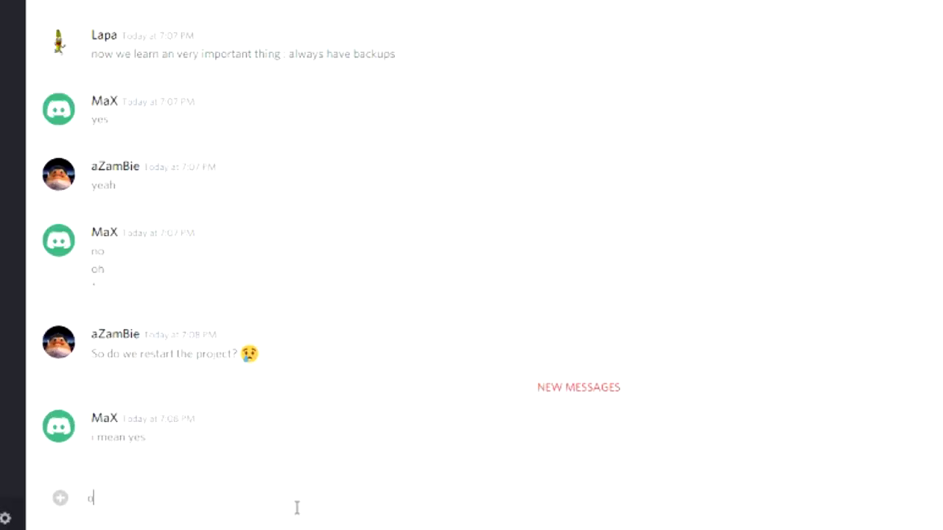
pyautogui.press('Return')
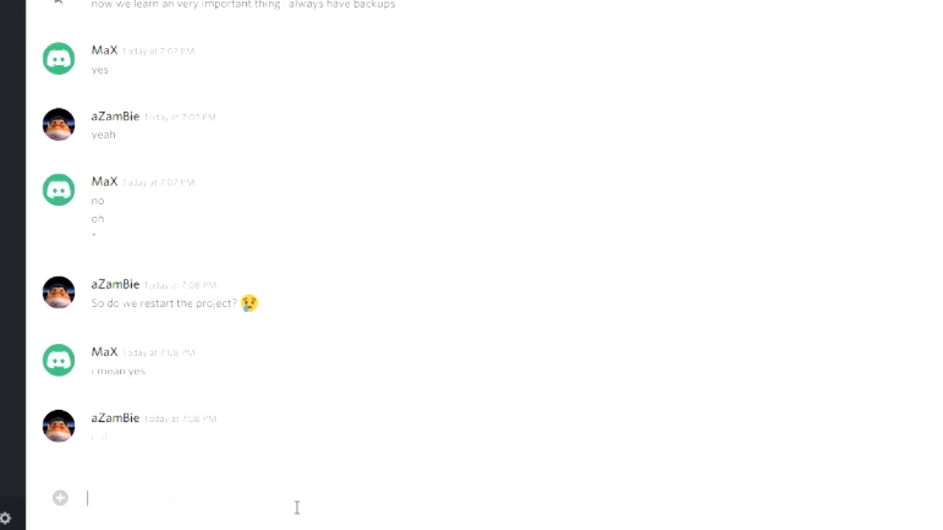
# Step: Rename the KinematicBody2D node in the moving_platform scene to "Platform"
pyautogui.press('capslock')
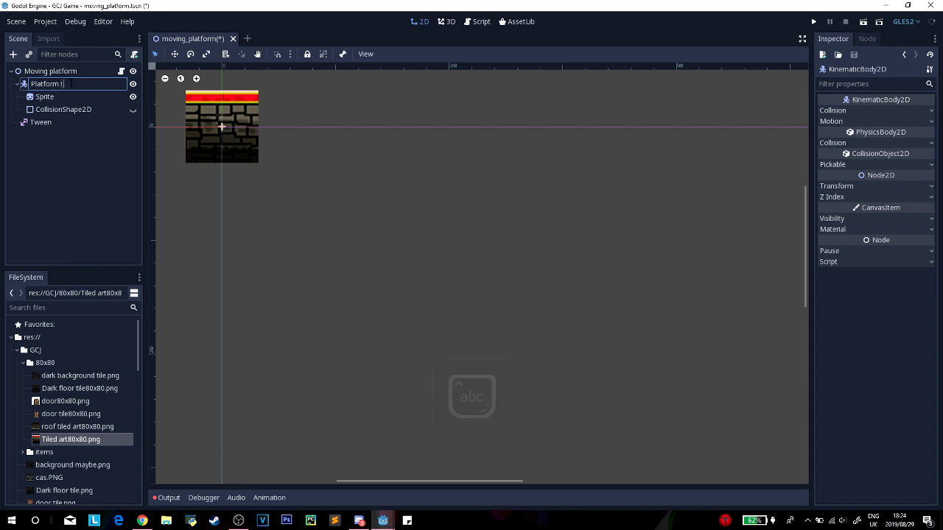
pyautogui.press('BackSpace')
pyautogui.press('BackSpace')
pyautogui.press('Return')
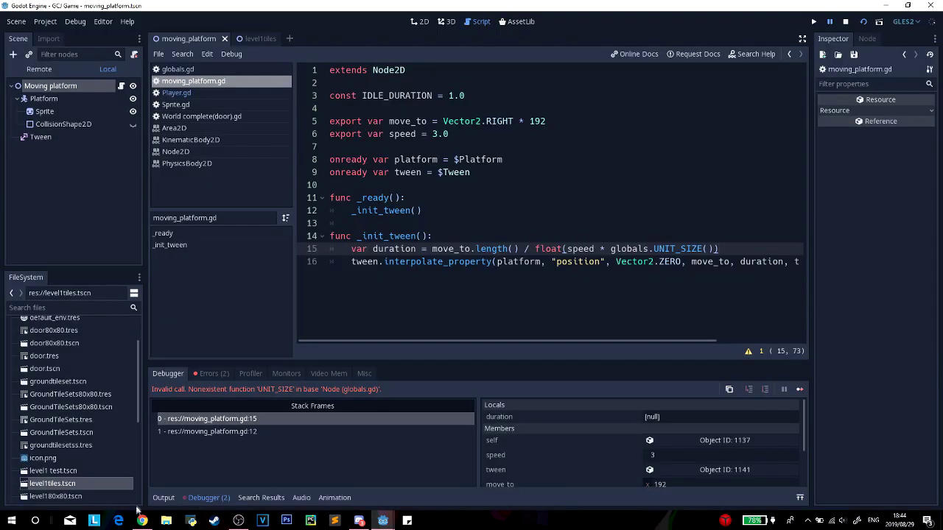
# Step: Inspect globals.gd and moving_platform.gd for the UNIT_SIZE call and switch to the browser for reference
pyautogui.click(214, 70)
pyautogui.click(215, 82)
pyautogui.click(142, 521)
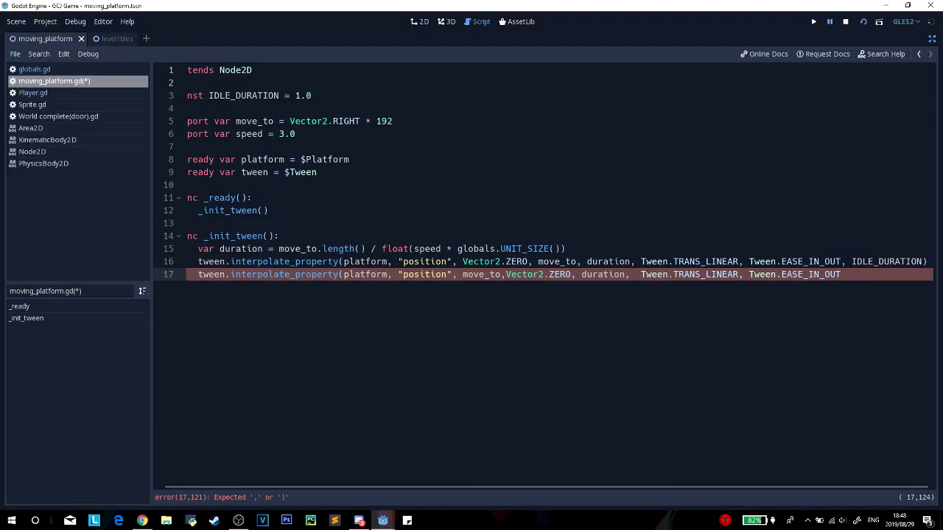
# Step: Complete the second interpolate_property call with a delay based on duration plus IDLE_DURATION, and add tween.start() below it
pyautogui.press('capslock')
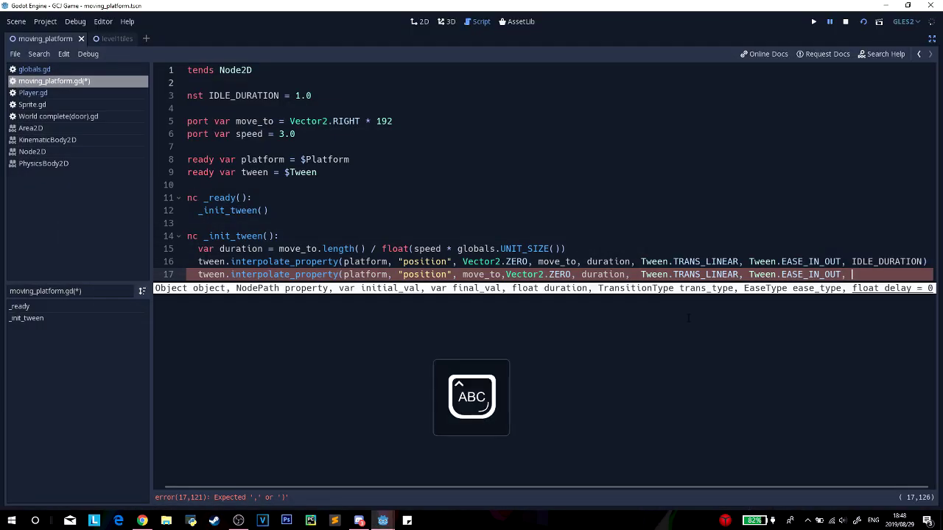
pyautogui.hotkey('alt', 'Tab')
pyautogui.hotkey('alt', 'Tab')
pyautogui.press('capslock')
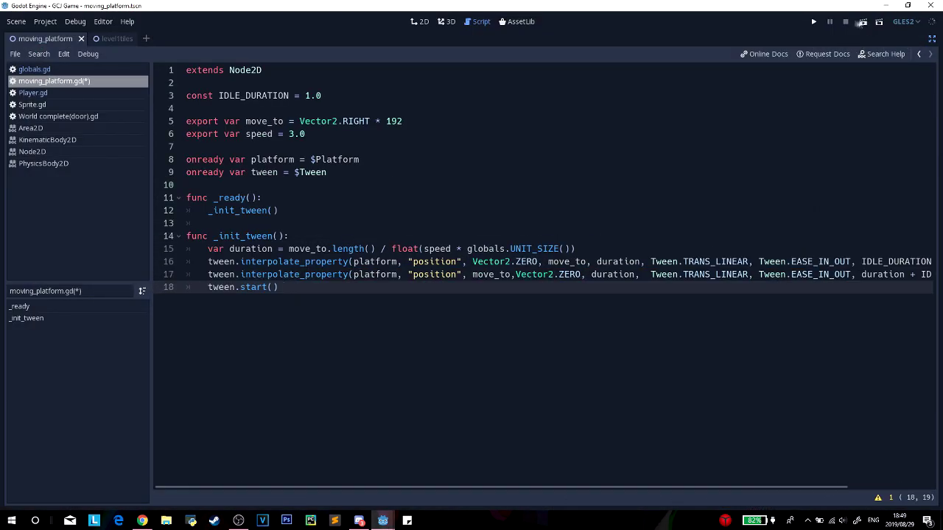
pyautogui.press('capslock')
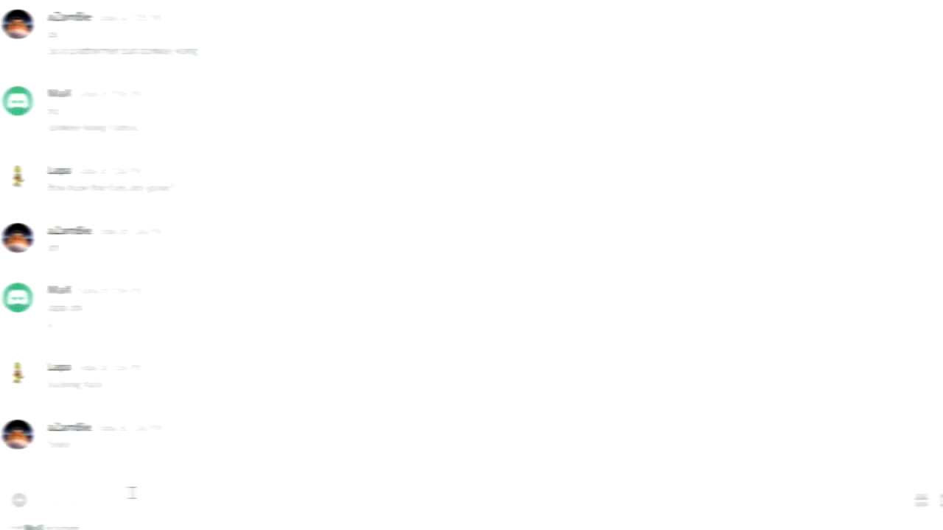
pyautogui.press('capslock')
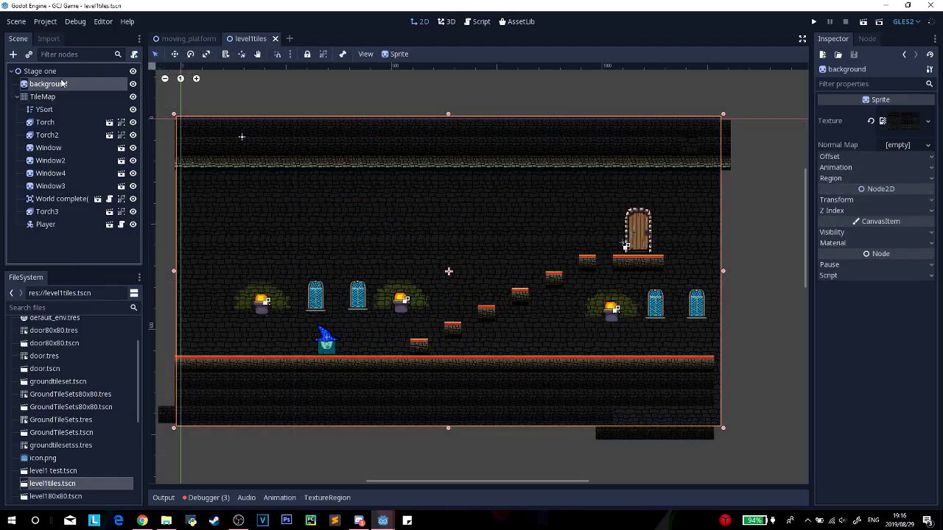
# Step: Select the TileMap in level1tiles and drop a file from the project onto the canvas above the stepped platforms
pyautogui.click(61, 98)
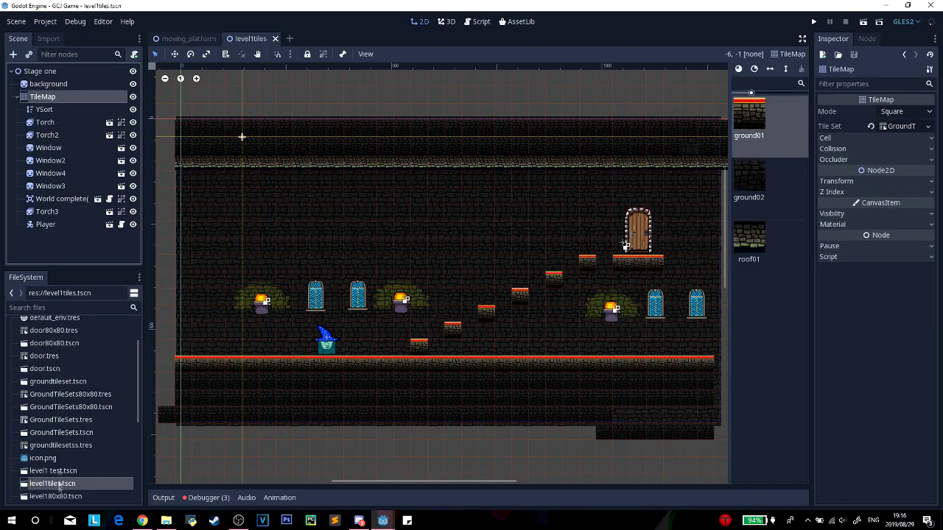
pyautogui.scroll(-5, 59, 486)
pyautogui.moveTo(78, 402); pyautogui.dragTo(502, 237)
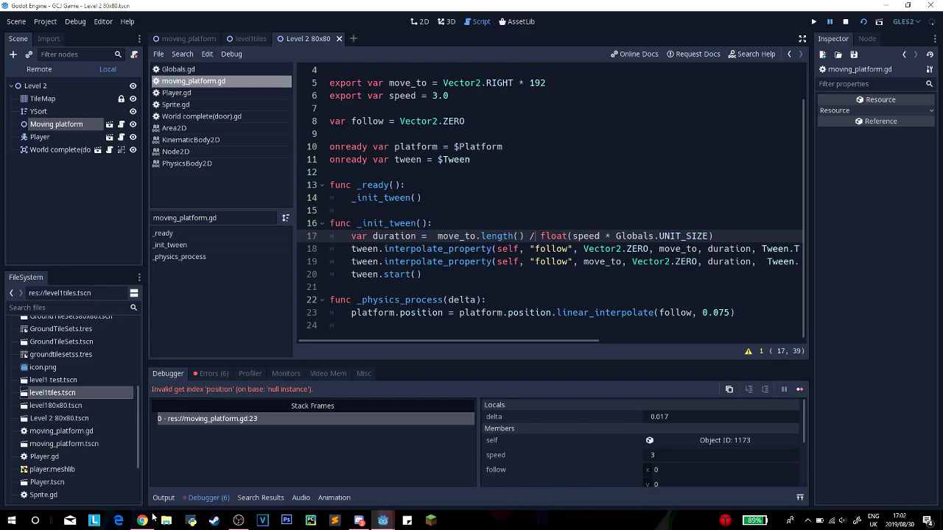
# Step: Compare the moving_platform.gd code with the "How to Create Perfect Moving Platforms in Godot 3.1" video in the browser
pyautogui.click(152, 515)
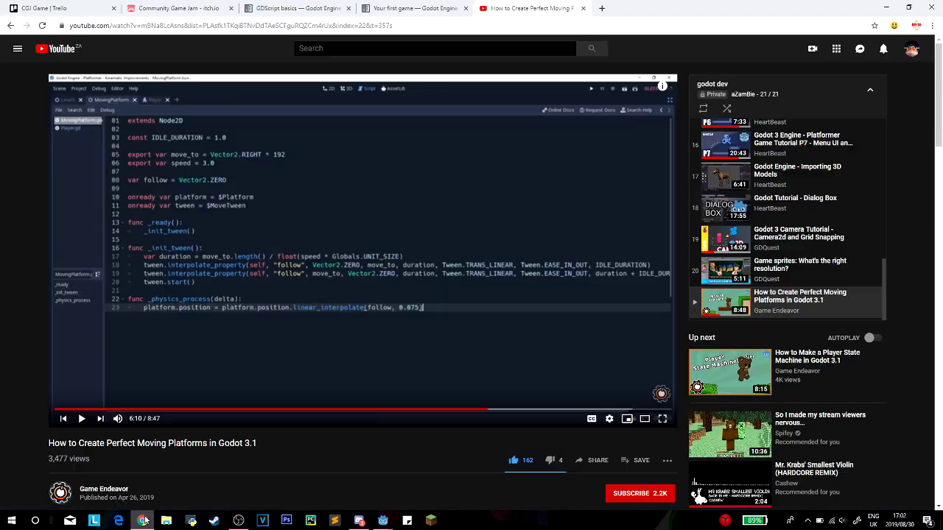
pyautogui.click(150, 519)
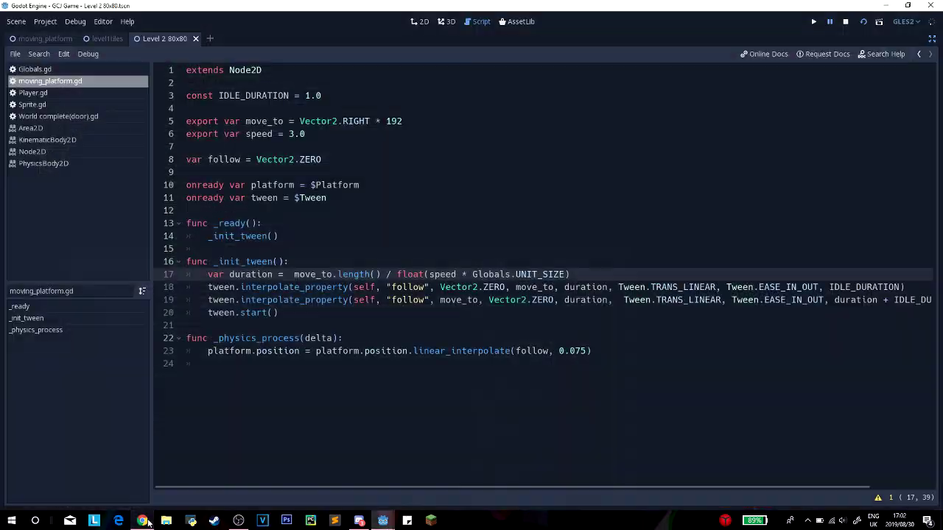
pyautogui.click(144, 521)
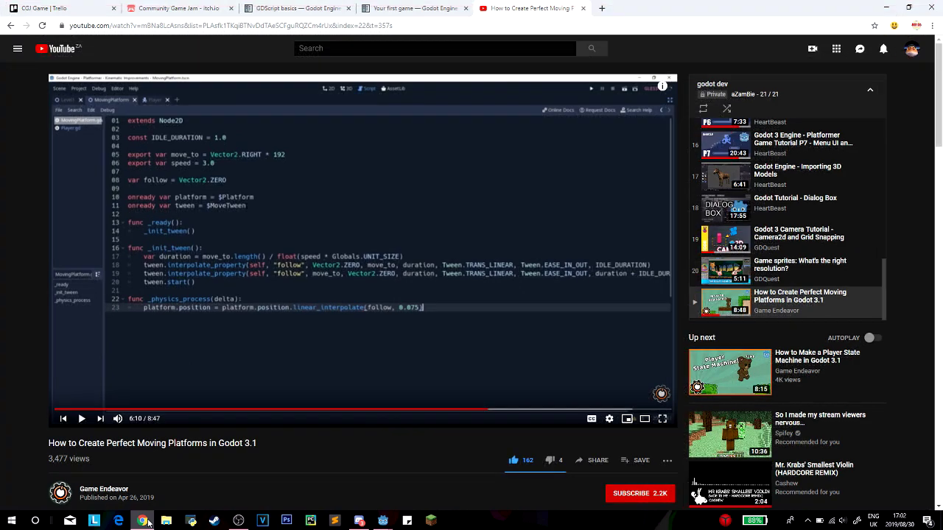
pyautogui.click(145, 521)
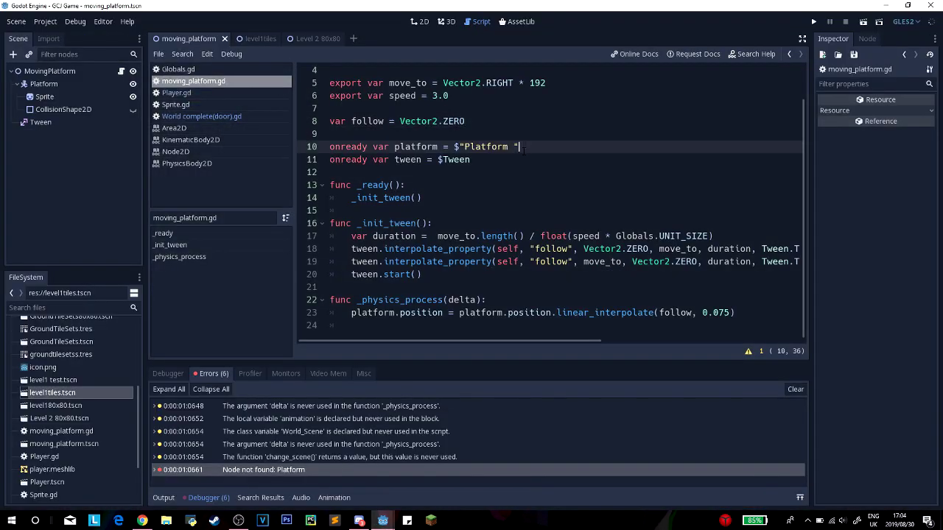
# Step: Change the platform variable's node reference on line 10 of moving_platform.gd to $Platform
pyautogui.press('BackSpace')
pyautogui.press('BackSpace')
pyautogui.press('BackSpace')
pyautogui.press('BackSpace')
pyautogui.press('BackSpace')
pyautogui.press('BackSpace')
pyautogui.press('BackSpace')
pyautogui.press('BackSpace')
pyautogui.write('Pl')
pyautogui.press('Return')
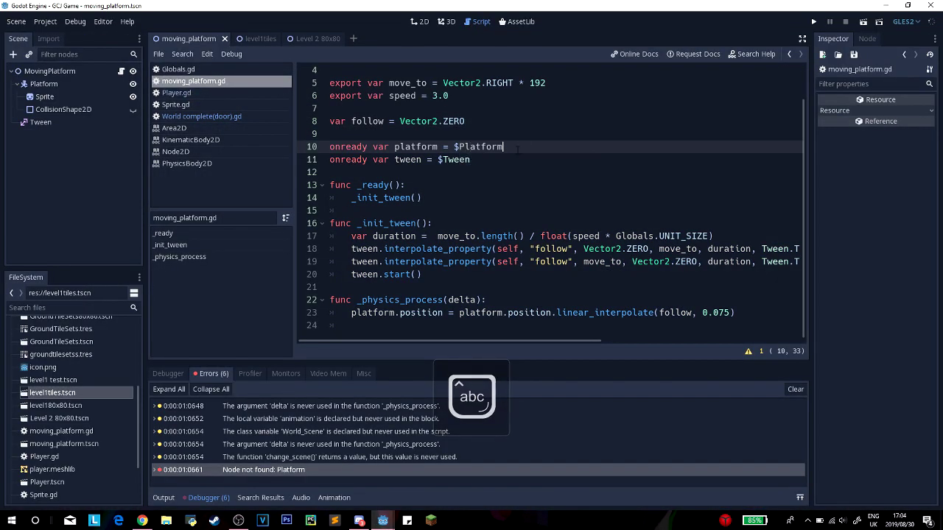
# Step: Run the Level 2 80x80 scene and jump the wizard up the block steps towards the moving platform
pyautogui.press('F6')
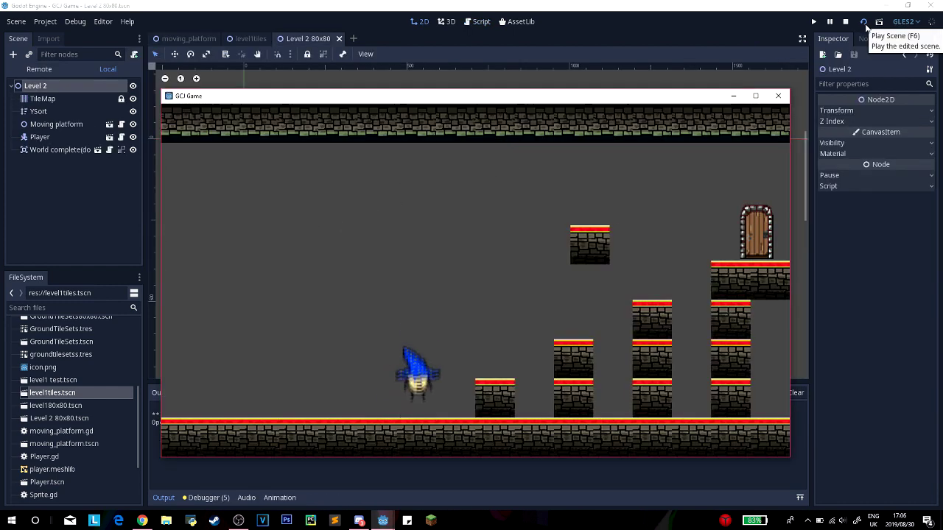
pyautogui.press('Right')
pyautogui.press('space')
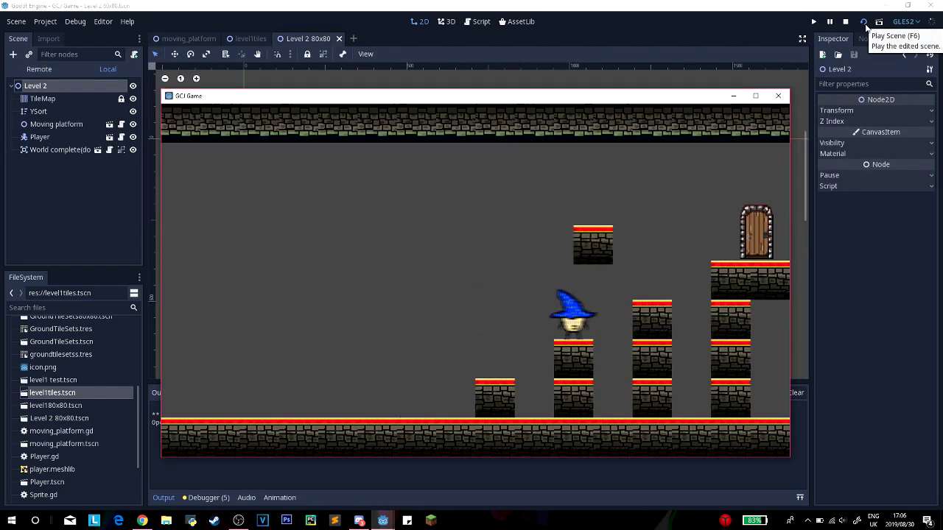
pyautogui.press('Right')
pyautogui.press('space')
pyautogui.press('Left')
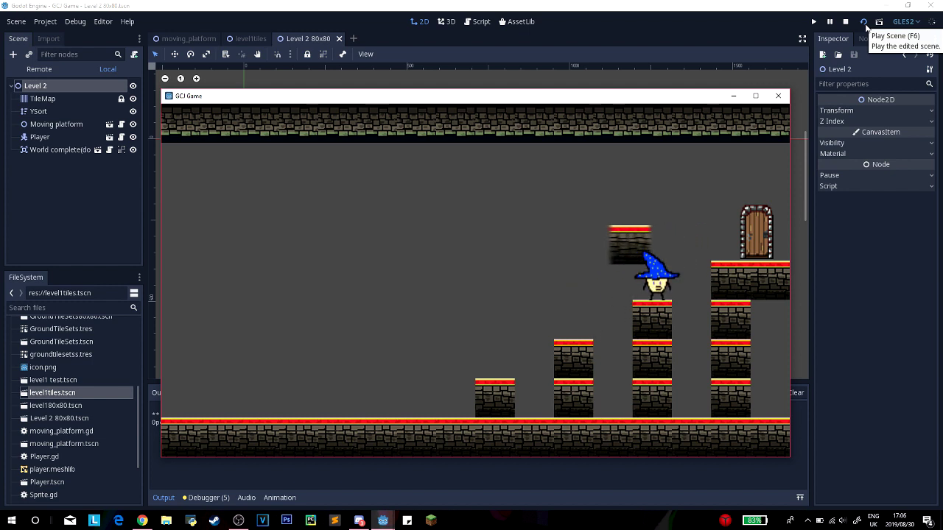
# Step: Try to jump the wizard onto the moving platform from the highest steps in the running level
pyautogui.press('space')
pyautogui.press('Right')
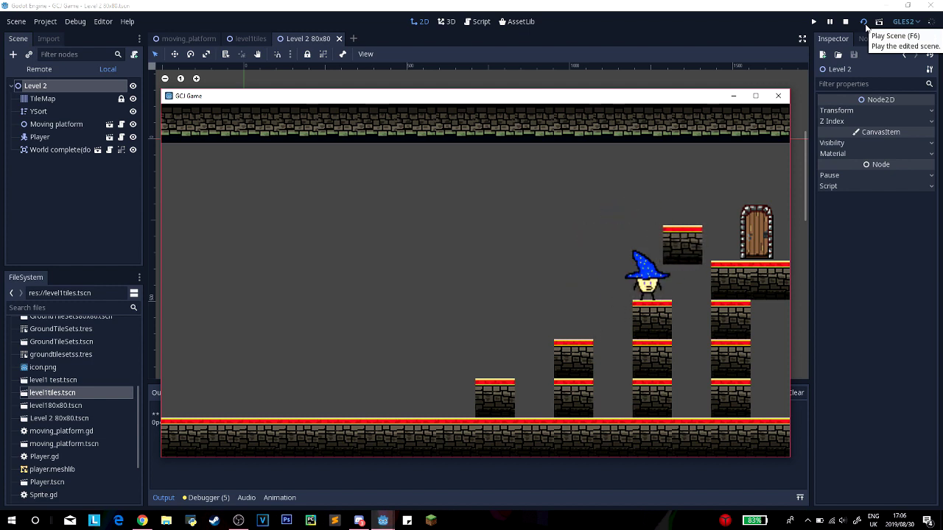
pyautogui.press('space')
pyautogui.press('Left')
pyautogui.press('Right')
pyautogui.press('space')
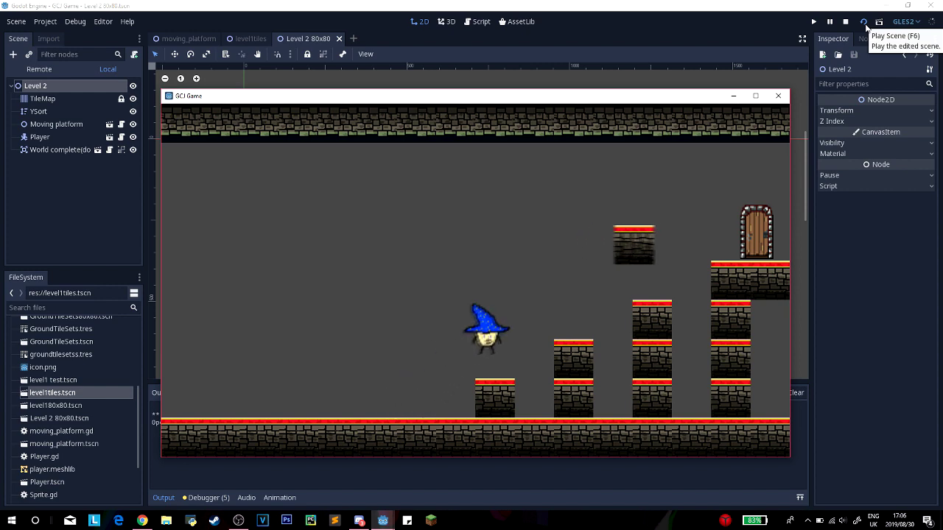
pyautogui.press('space')
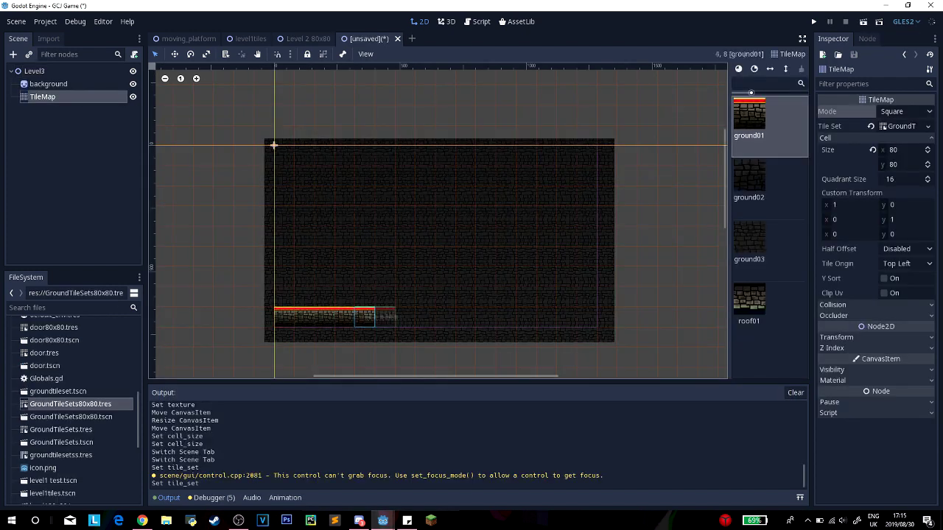
# Step: Paint a ground01 floor row and a roof01 ceiling row across the full width of the Level3 TileMap
pyautogui.moveTo(389, 313); pyautogui.dragTo(597, 313)
pyautogui.click(749, 302)
pyautogui.moveTo(273, 155); pyautogui.dragTo(599, 154)
pyautogui.click(749, 114)
pyautogui.moveTo(284, 337); pyautogui.dragTo(553, 337)
pyautogui.hotkey('ctrl', 'z')
# Step: Paint a row of ground02 tiles beneath the Level3 floor and another above the ceiling
pyautogui.click(749, 176)
pyautogui.moveTo(283, 337); pyautogui.dragTo(612, 337)
pyautogui.moveTo(612, 134); pyautogui.dragTo(280, 135)
# Step: Extend the roof01 ceiling and ground01 floor one tile further left in Level3, and choose the ground02 tile
pyautogui.click(749, 302)
pyautogui.click(749, 114)
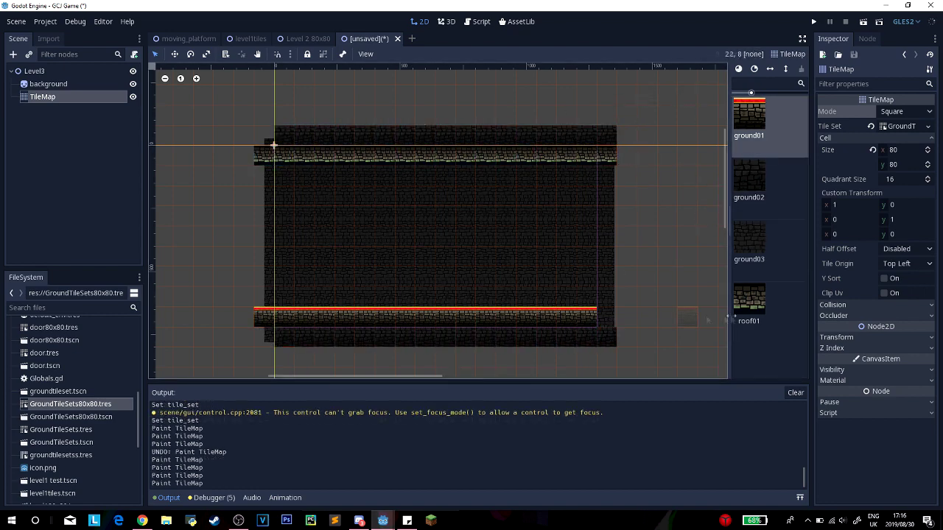
pyautogui.click(750, 187)
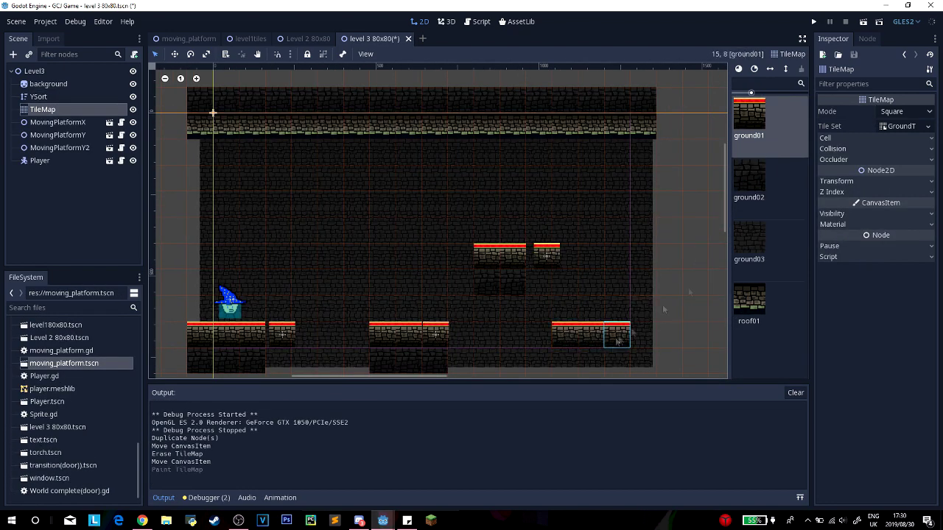
# Step: Run the Level3 scene and jump the wizard across the moving platforms towards the raised ledge
pyautogui.press('pagedown')
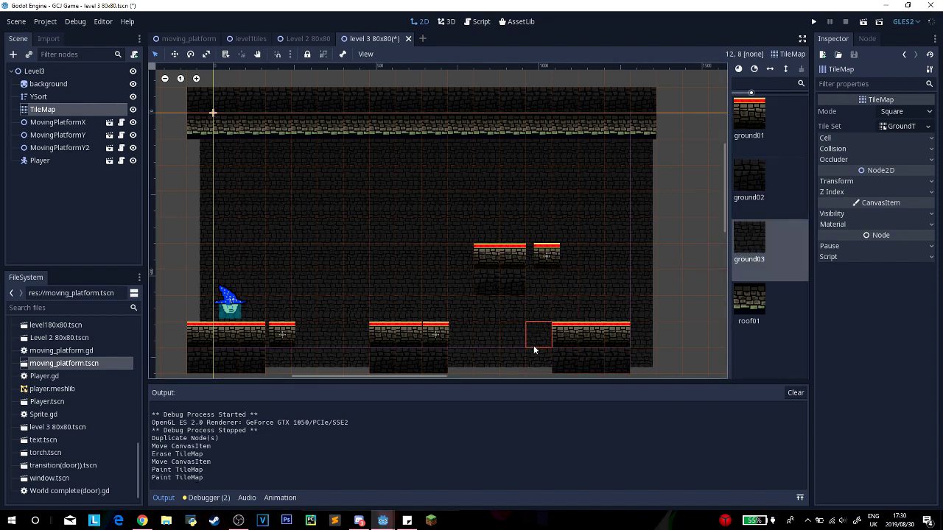
pyautogui.press('F6')
pyautogui.press('Right')
pyautogui.press('space')
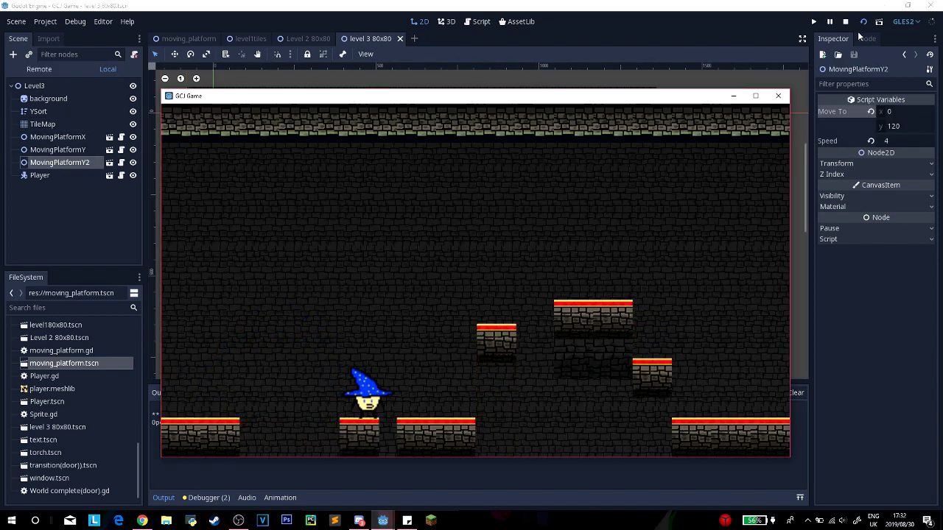
pyautogui.press('space')
pyautogui.press('Right')
pyautogui.press('space')
pyautogui.press('Right')
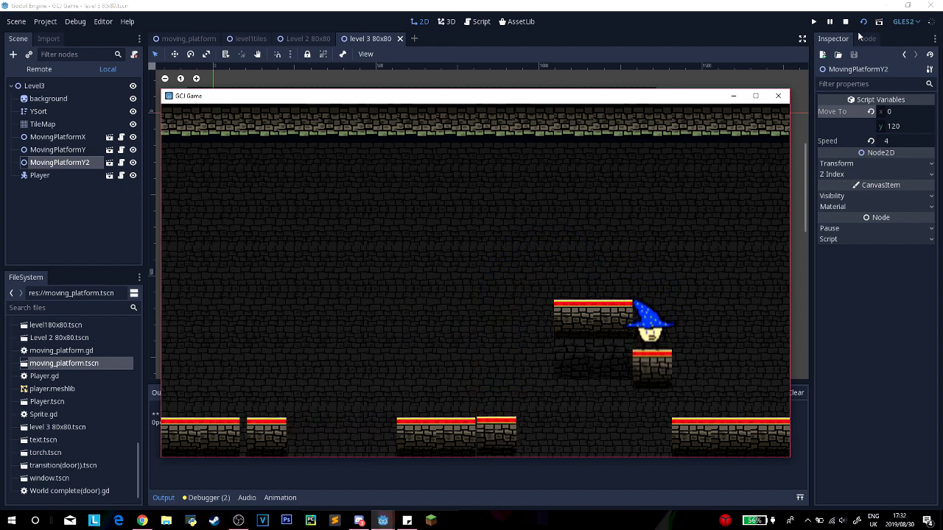
pyautogui.press('Right')
pyautogui.press('Left')
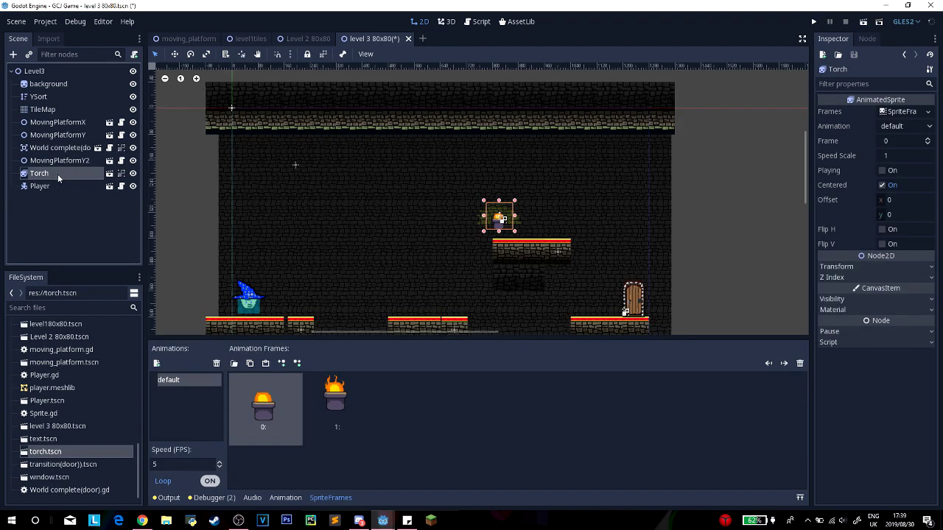
# Step: Duplicate the torch in Level3 and place the copy in the lower part of the level, away from the raised ledge
pyautogui.hotkey('ctrl', 'd')
pyautogui.moveTo(498, 219); pyautogui.dragTo(303, 266)
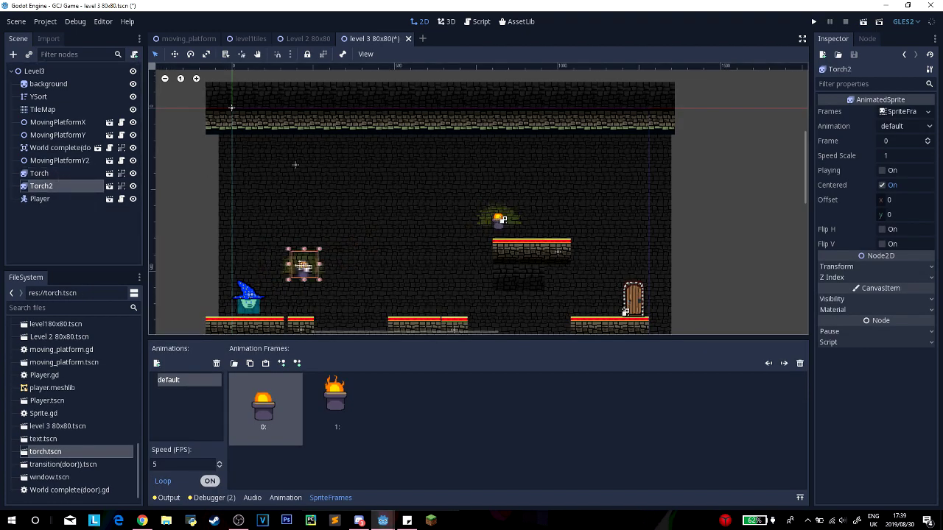
# Step: Add a window from window.tscn beside the wizard's start and move its node out of MovingPlatformY
pyautogui.click(54, 135)
pyautogui.moveTo(50, 477); pyautogui.dragTo(300, 289)
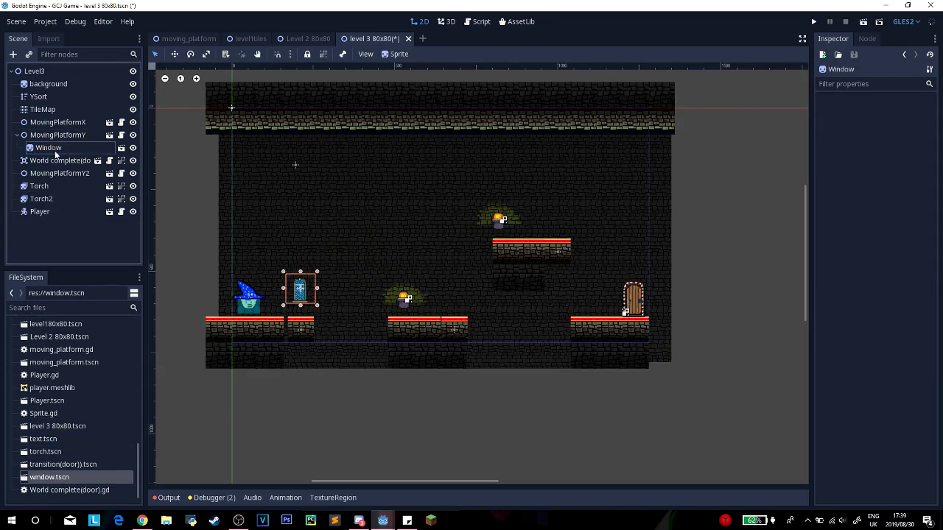
pyautogui.moveTo(55, 153); pyautogui.dragTo(45, 175)
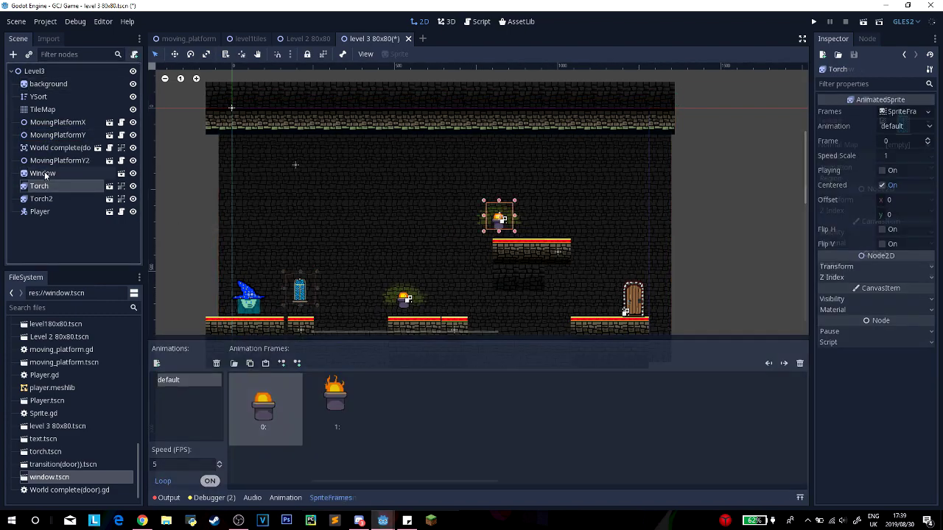
# Step: Duplicate the window and place the copy further right, between the original and the lower torch
pyautogui.click(43, 173)
pyautogui.hotkey('ctrl', 'd')
pyautogui.moveTo(298, 284); pyautogui.dragTo(372, 284)
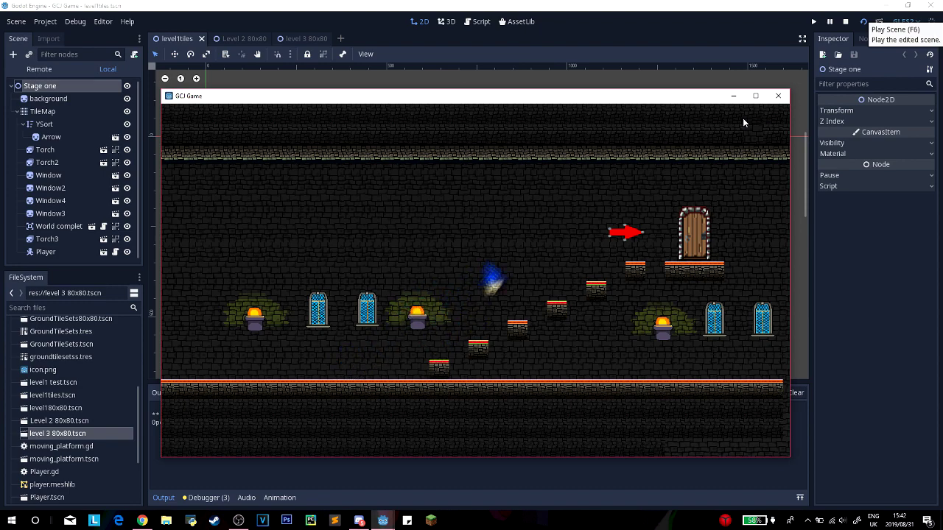
# Step: Guide the wizard rightwards and upwards along the steps towards the door in the running level1tiles scene
pyautogui.press('Right')
pyautogui.press('Up')
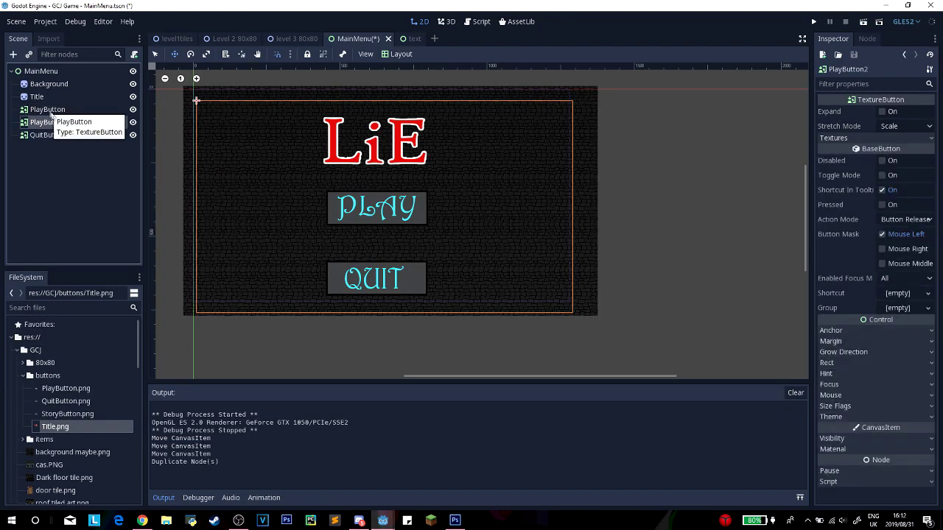
# Step: Rename the duplicated play button node in MainMenu as StoryButton and select the StoryButton.png image
pyautogui.doubleClick(48, 121)
pyautogui.write('StoryButton')
pyautogui.press('Return')
pyautogui.click(67, 413)
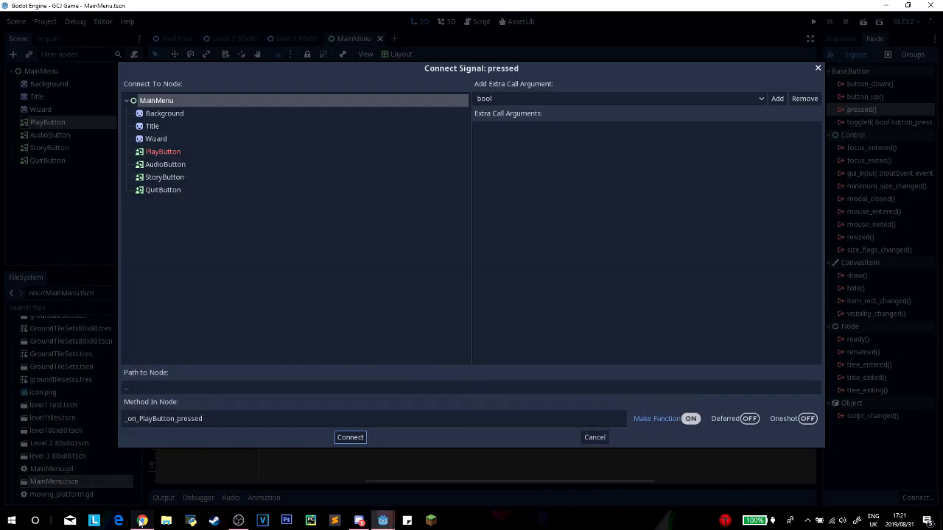
# Step: Switch to Chrome and skip ahead in the Godot 3 menu UI and signals tutorial video to the menu button script
pyautogui.click(142, 521)
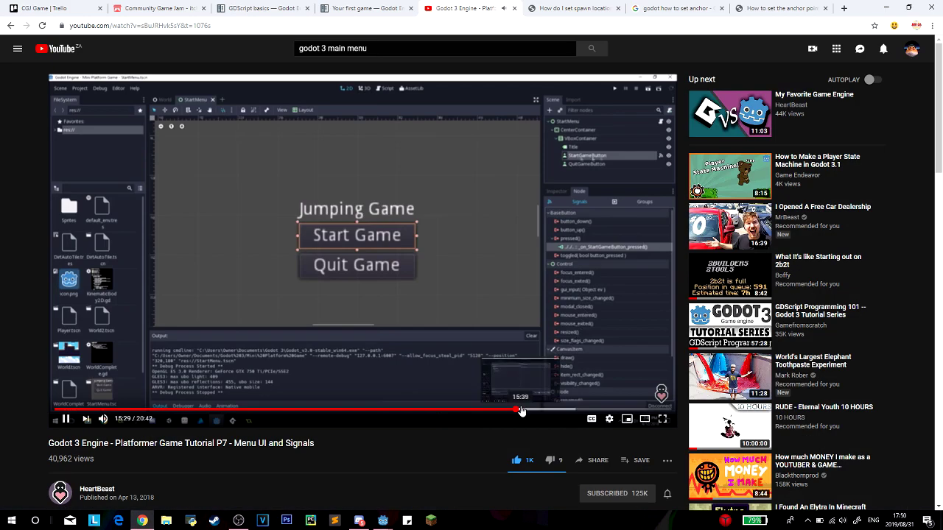
pyautogui.click(521, 411)
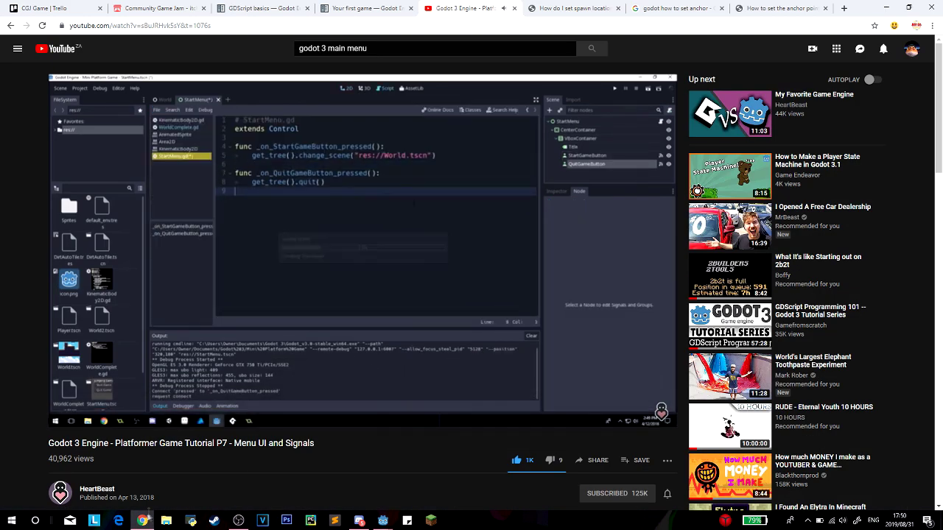
# Step: Switch to Photoshop and label the blank menu buttons QUIT and STORY in the cyan Harrington font
pyautogui.hotkey('alt', 'Tab')
pyautogui.write('ui')
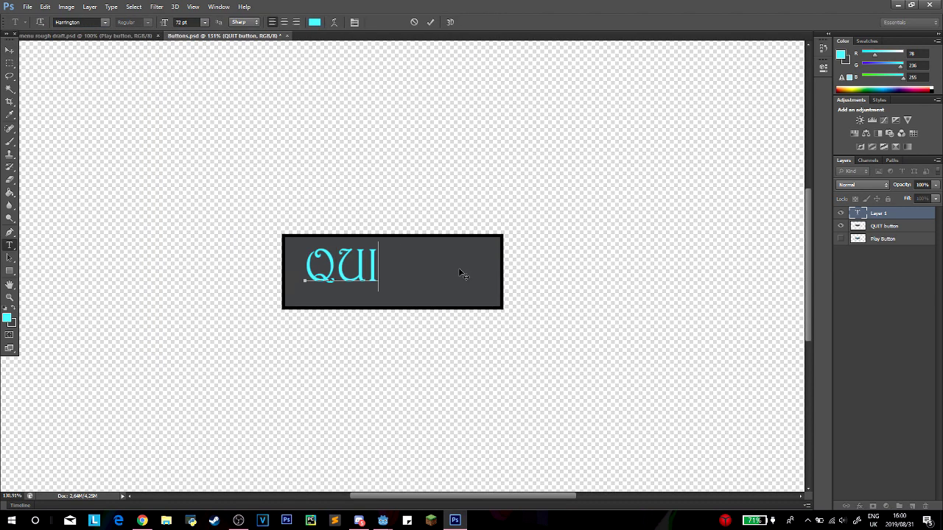
pyautogui.write('T')
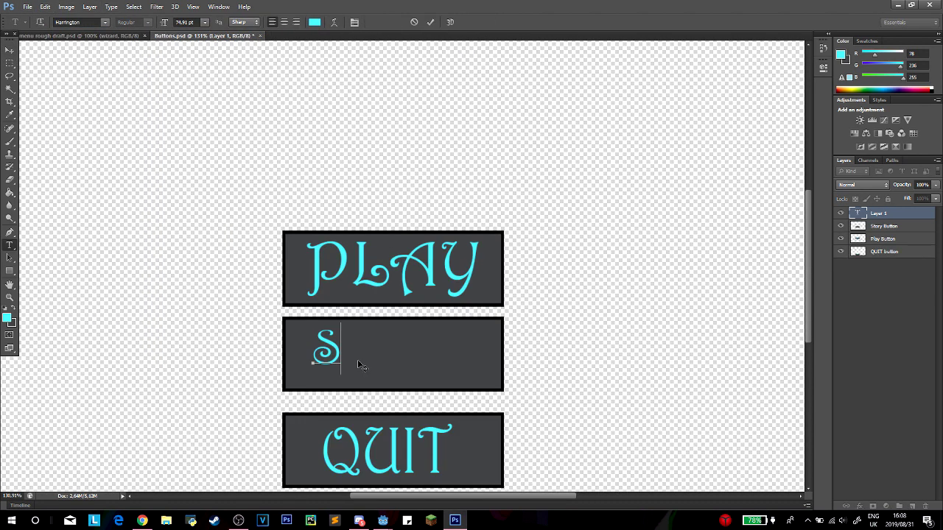
pyautogui.write('TORY')
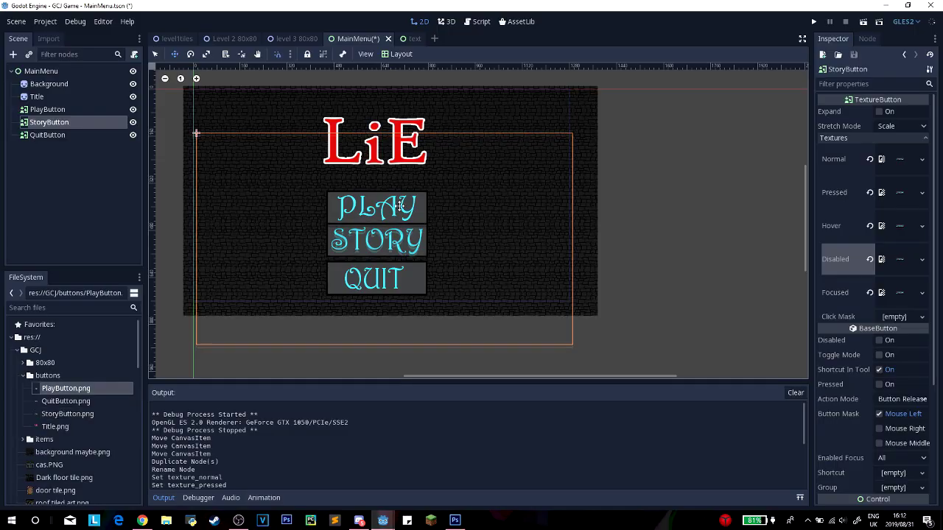
# Step: Return to Godot's MainMenu scene and select the QuitButton.png image, followed by the PLAY and STORY buttons
pyautogui.click(66, 400)
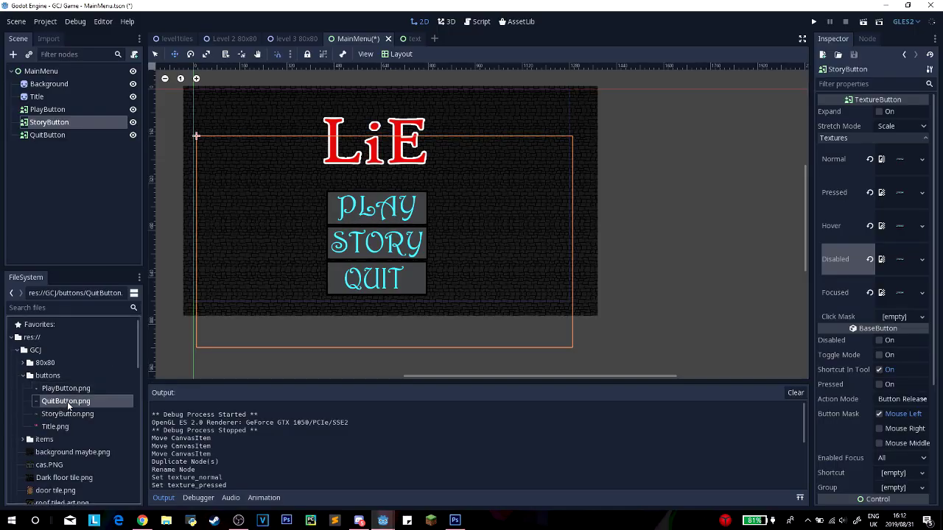
pyautogui.click(376, 206)
pyautogui.click(372, 240)
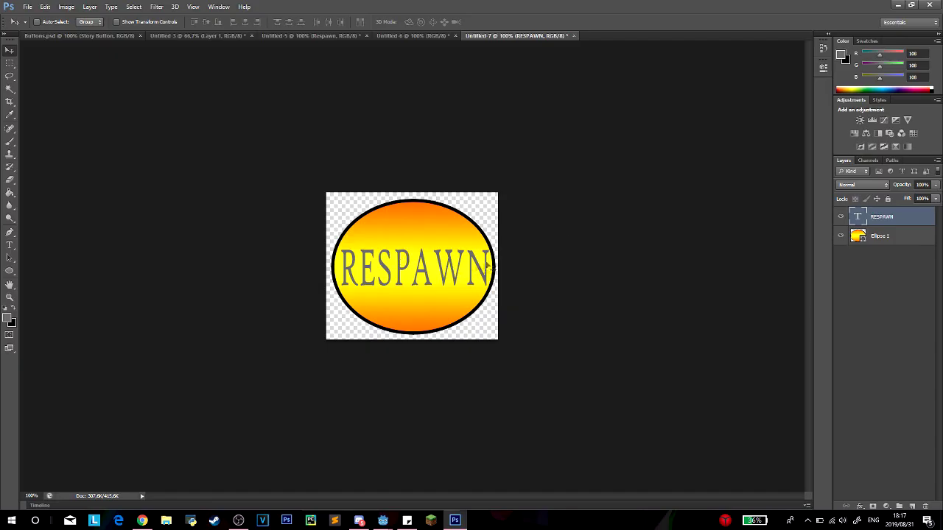
# Step: Switch to Photoshop and recolour the RESPAWN text on the oval button to a saturated blue-violet
pyautogui.press('t')
pyautogui.doubleClick(488, 269)
pyautogui.click(106, 22)
pyautogui.click(105, 22)
pyautogui.click(315, 22)
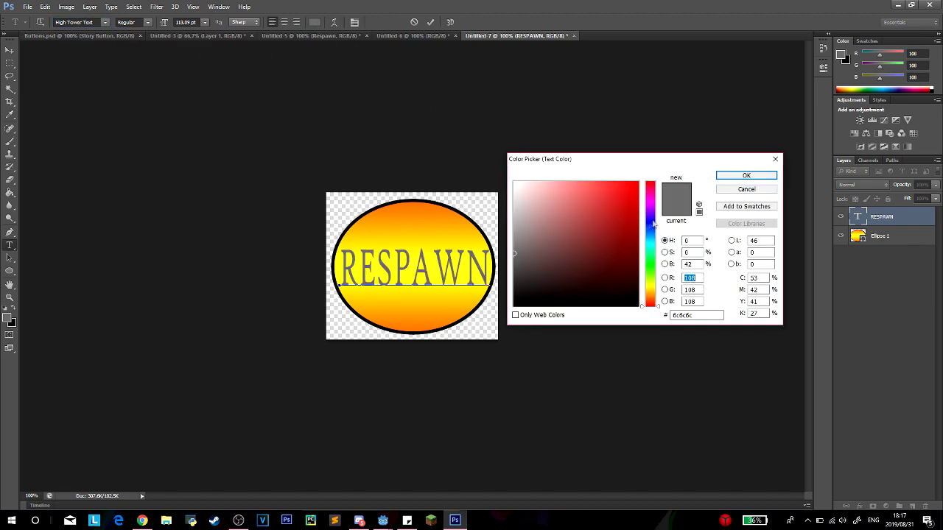
pyautogui.moveTo(654, 223); pyautogui.dragTo(649, 208)
pyautogui.click(635, 201)
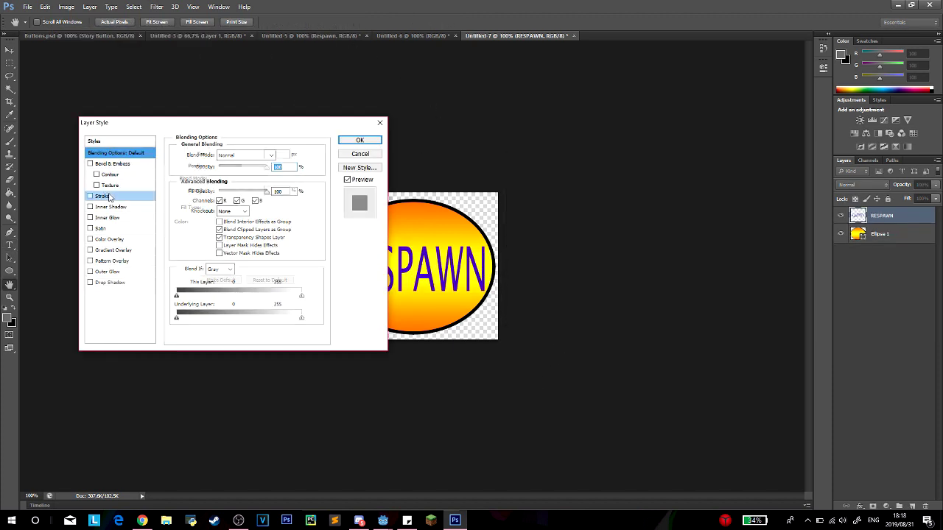
# Step: Apply a 3 px black outside stroke to the RESPAWN text layer
pyautogui.click(200, 222)
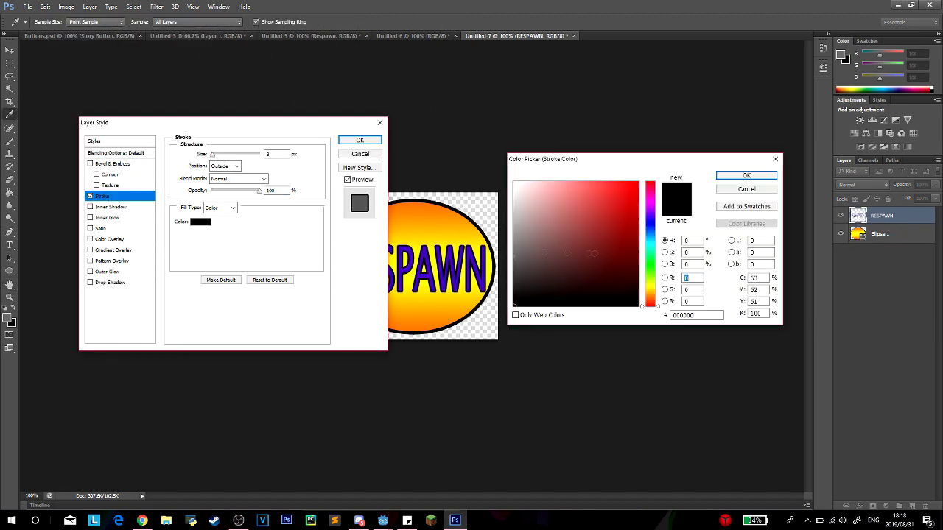
pyautogui.press('Return')
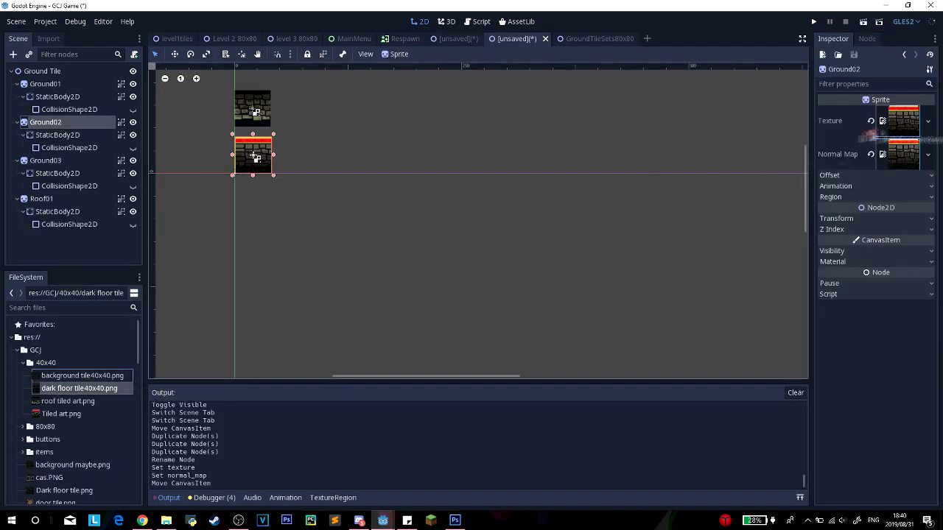
# Step: Switch to Godot, move the dark Ground02 tile sprite clear of the other tiles, and select the neighbouring red-topped tile
pyautogui.moveTo(254, 155); pyautogui.dragTo(388, 154)
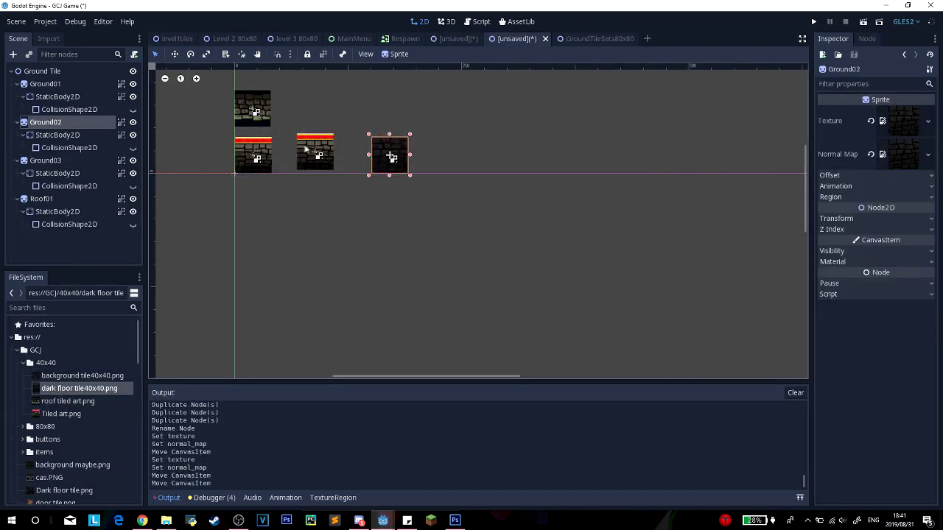
pyautogui.click(315, 152)
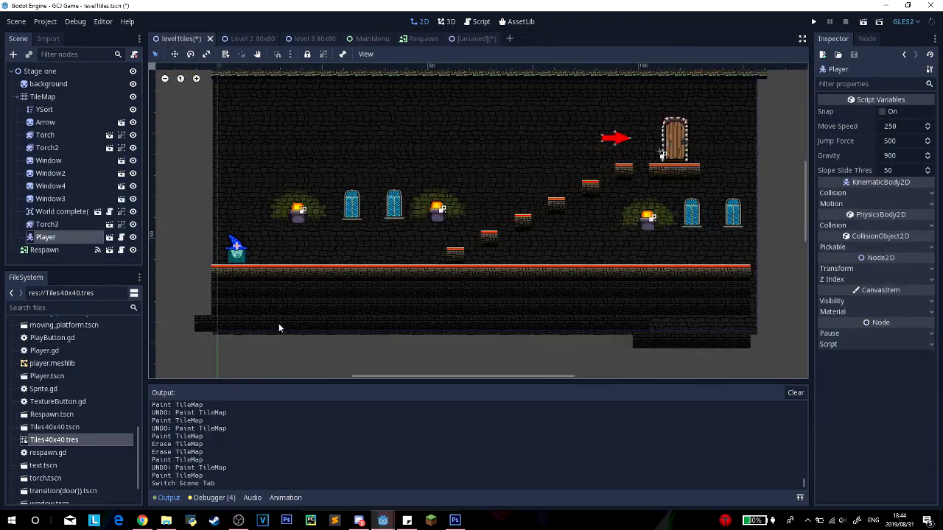
# Step: Erase the existing floor row in the level1tiles TileMap and paint a ground01 floor row lower down across the level
pyautogui.scroll(-1, 278, 327)
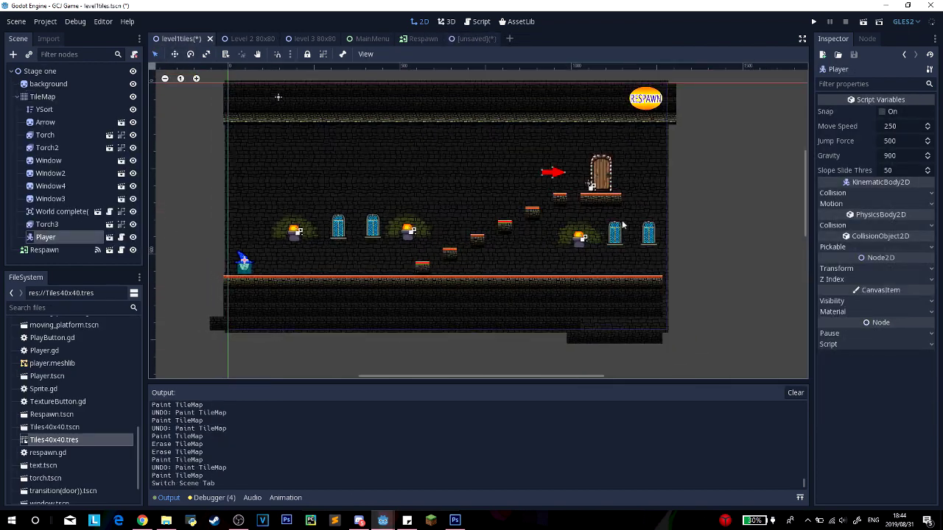
pyautogui.click(251, 290)
pyautogui.moveTo(230, 282); pyautogui.dragTo(655, 283, button='right')
pyautogui.keyDown('ctrl'); pyautogui.click(231, 294); pyautogui.keyUp('ctrl')
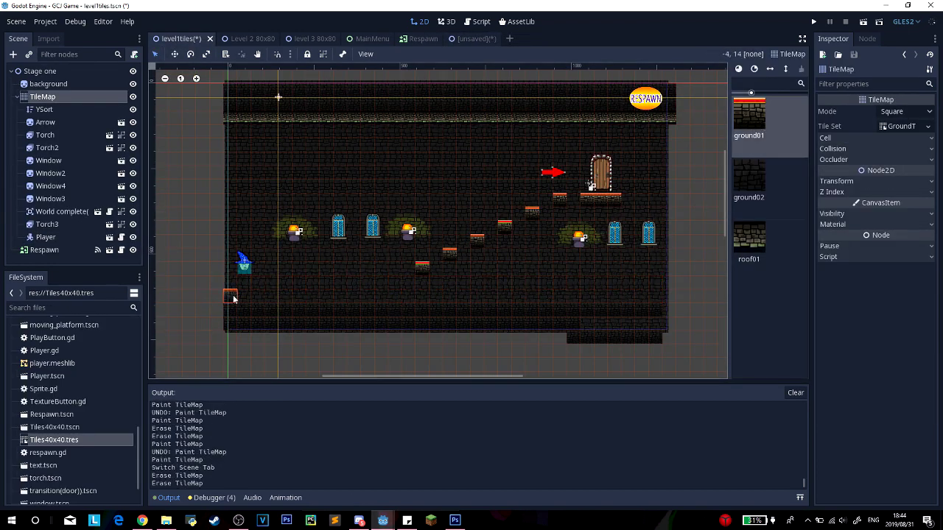
pyautogui.moveTo(231, 294); pyautogui.dragTo(669, 296)
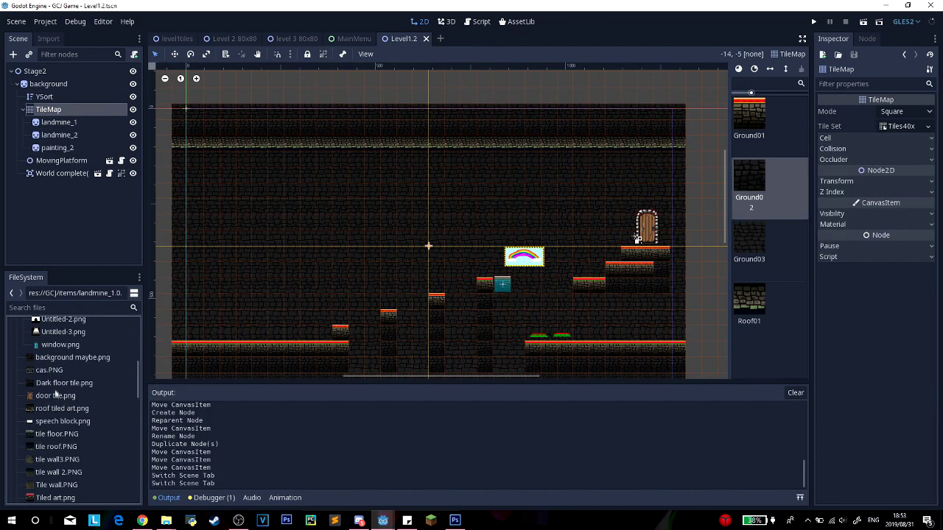
# Step: Place an arrow sign from arrows(sign).tscn in Level1.2 and duplicate it towards the exit door
pyautogui.scroll(5, 60, 407)
pyautogui.scroll(-5, 61, 407)
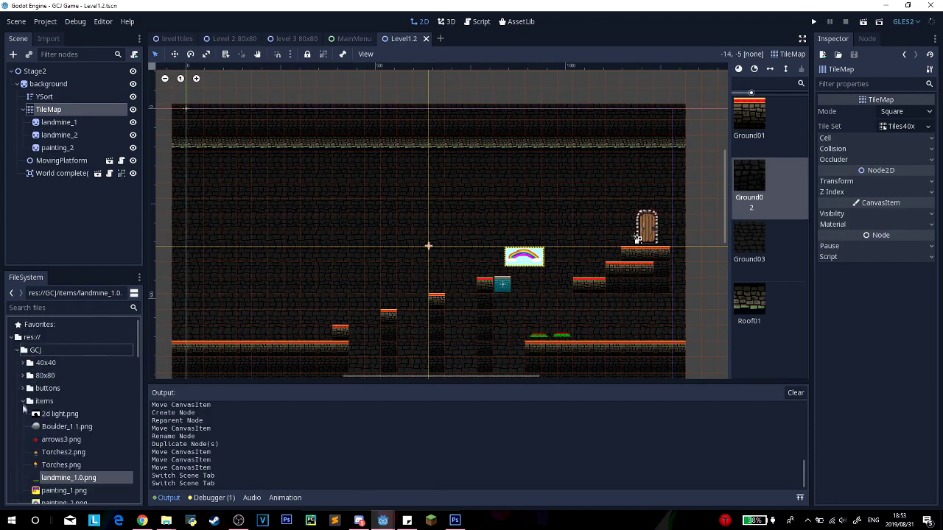
pyautogui.scroll(-2, 61, 407)
pyautogui.moveTo(57, 398); pyautogui.dragTo(568, 252)
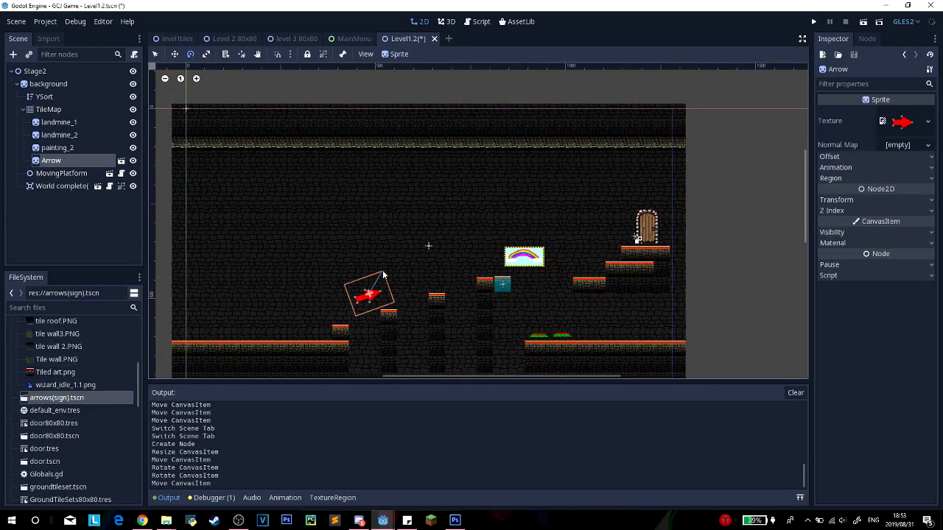
pyautogui.hotkey('ctrl', 'd')
pyautogui.moveTo(368, 295); pyautogui.dragTo(589, 221)
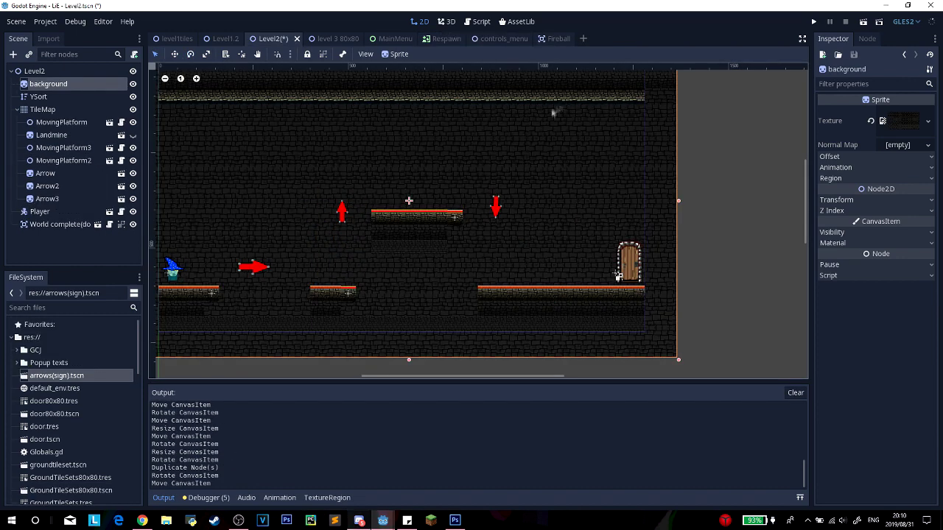
pyautogui.click(491, 210)
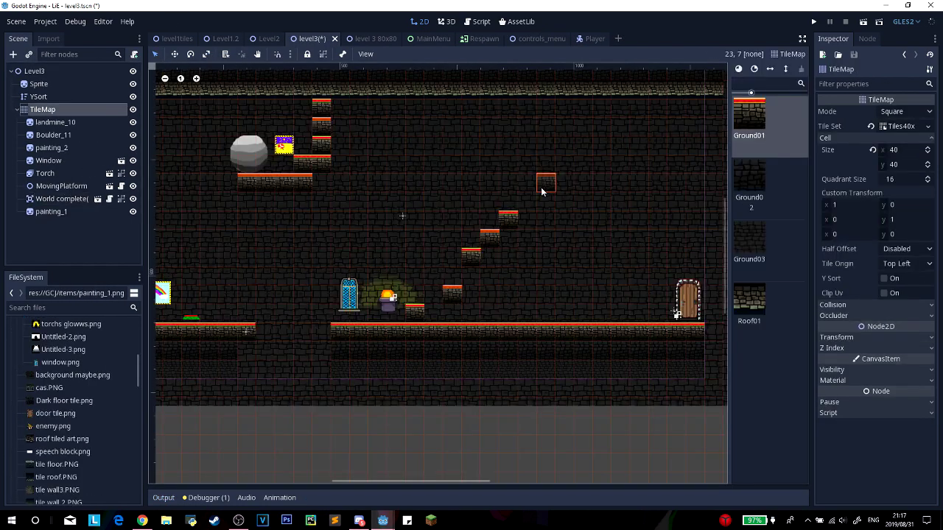
# Step: Duplicate the moving platform in level3, place the copy beside the highest step, and open its vertical Move To value for editing
pyautogui.click(81, 186)
pyautogui.hotkey('ctrl', 'd')
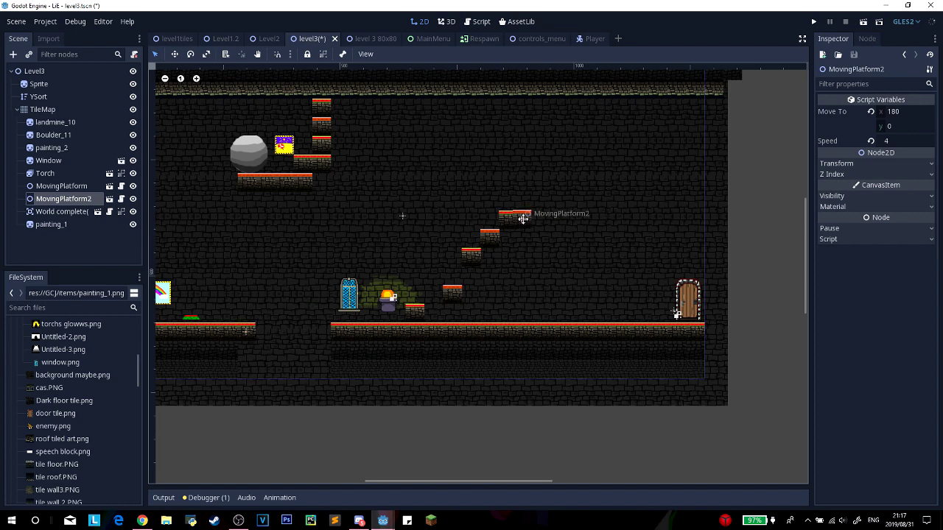
pyautogui.click(893, 127)
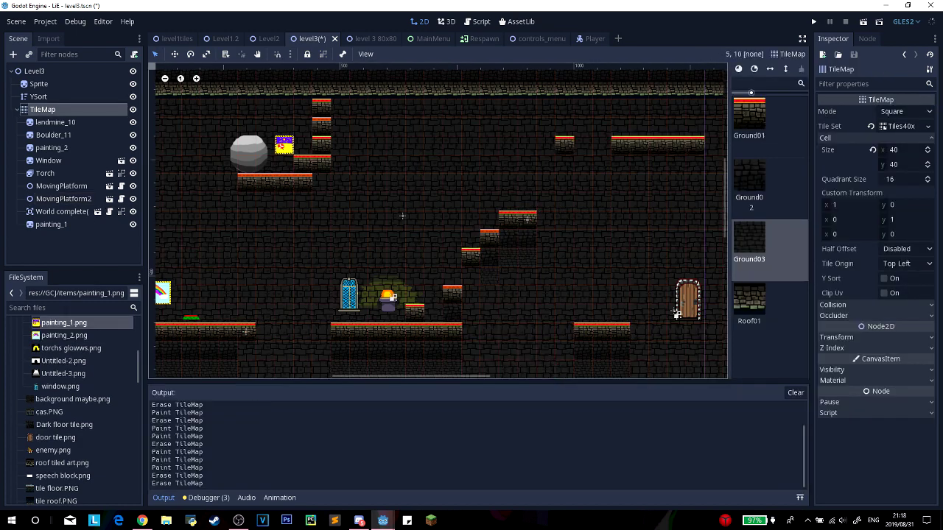
# Step: Duplicate the landmine_10 node for the separate floor segment near the end of level3
pyautogui.click(65, 123)
pyautogui.hotkey('ctrl', 'd')
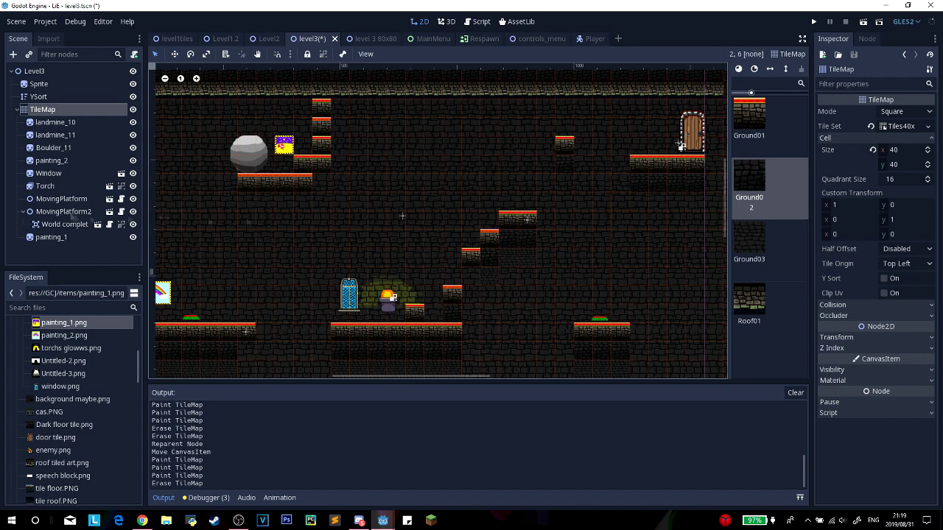
# Step: Duplicate the window beside the torch and place the copy just left of the raised exit door
pyautogui.click(49, 173)
pyautogui.hotkey('ctrl', 'd')
pyautogui.moveTo(349, 293); pyautogui.dragTo(656, 131)
# Step: Duplicate the window again, undo the accidental background move, and place the copy just right of the exit door
pyautogui.hotkey('ctrl', 'd')
pyautogui.moveTo(403, 216); pyautogui.dragTo(449, 215)
pyautogui.hotkey('ctrl', 's')
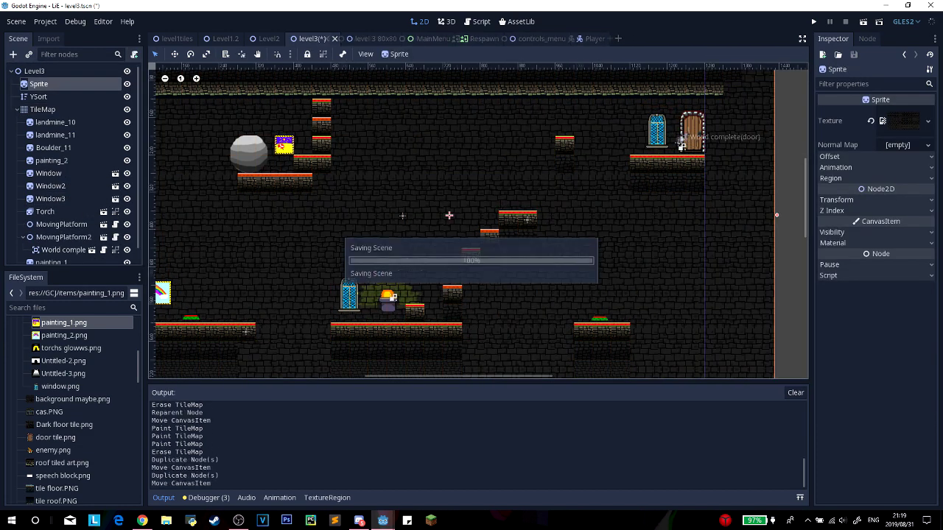
pyautogui.hotkey('ctrl', 'z')
pyautogui.moveTo(657, 131); pyautogui.dragTo(720, 131)
# Step: Move the World complete(door) node out of MovingPlatform2 so it sits directly under the TileMap
pyautogui.moveTo(58, 250); pyautogui.dragTo(51, 235)
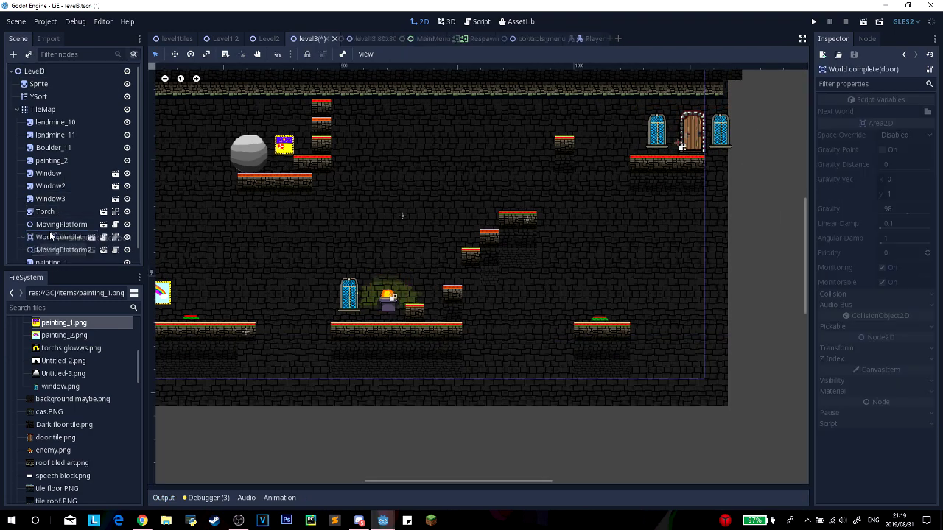
# Step: Duplicate the torch and place the copy above the landmine on the separate floor segment near the end of level3
pyautogui.click(388, 297)
pyautogui.hotkey('ctrl', 'd')
pyautogui.moveTo(388, 297); pyautogui.dragTo(603, 296)
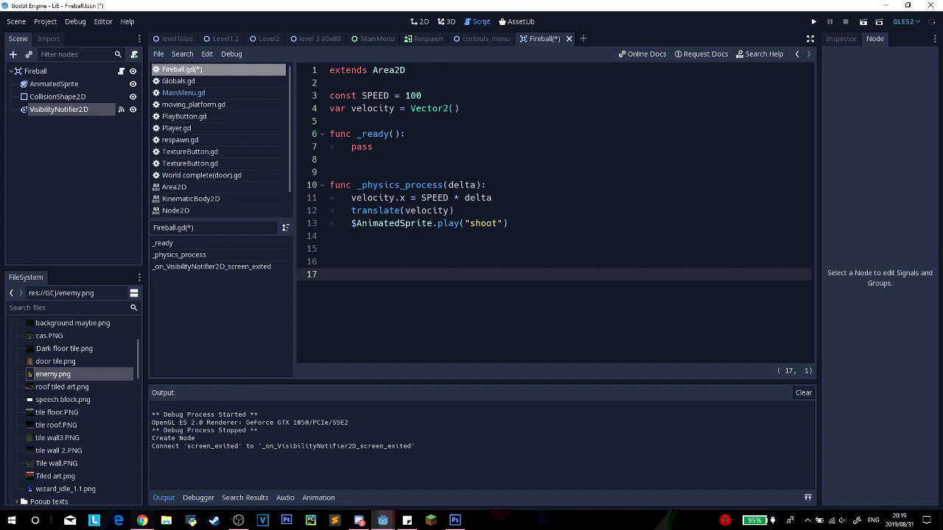
# Step: Examine the signals of the VisibilityNotifier2D node in the Fireball scene
pyautogui.click(471, 185)
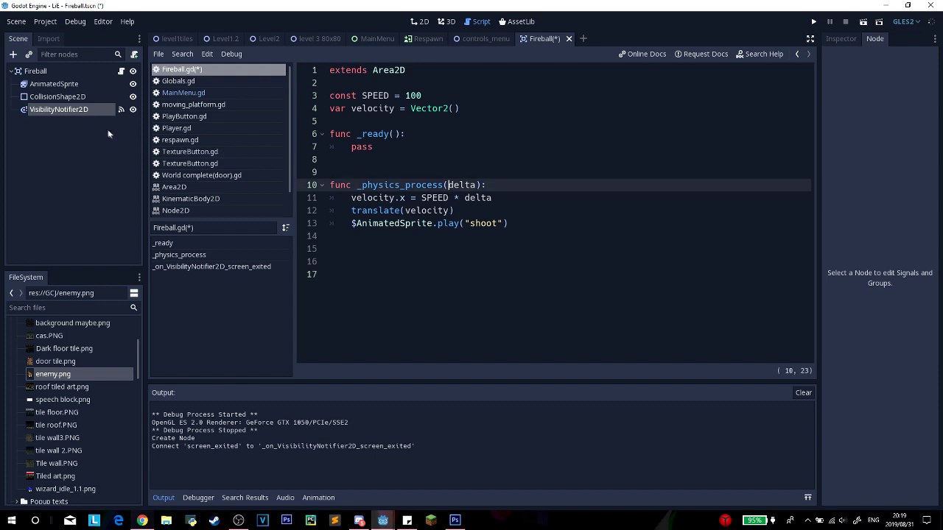
pyautogui.click(104, 110)
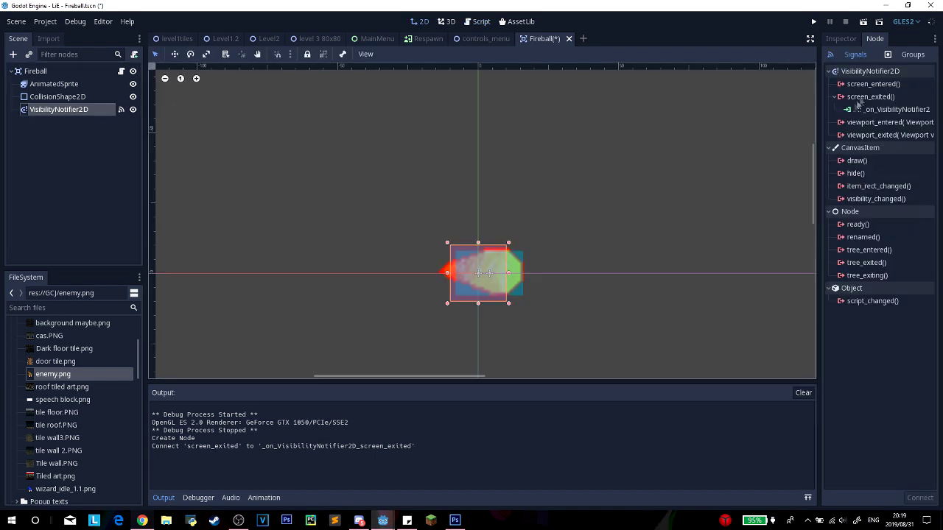
# Step: Begin an "if Input.is" condition after the jump block in the _physics_process function of Player.gd
pyautogui.write('nput')
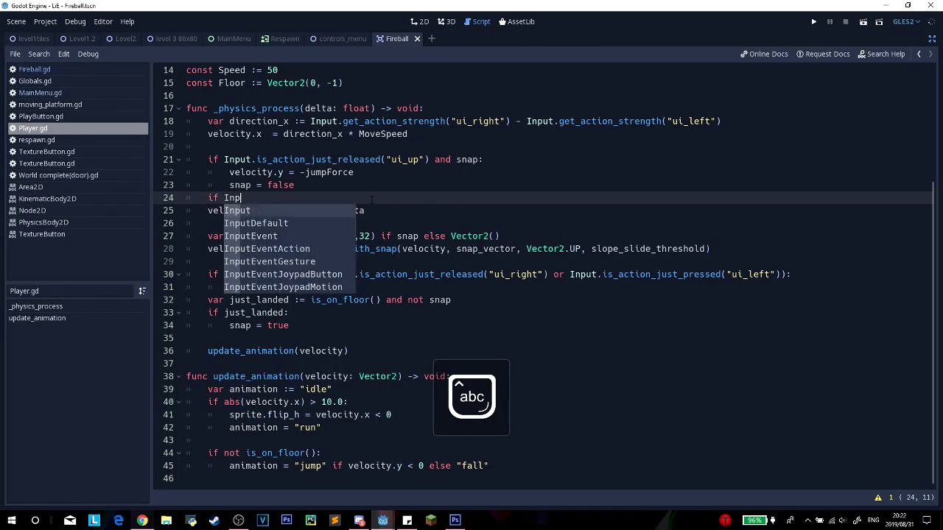
pyautogui.write('.is')
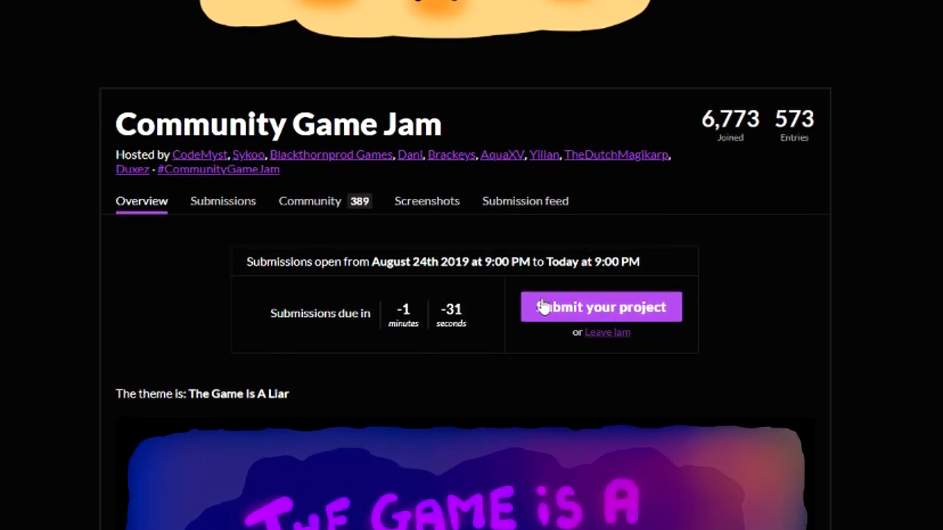
# Step: Start the project submission on the Community Game Jam page in the browser
pyautogui.click(542, 307)
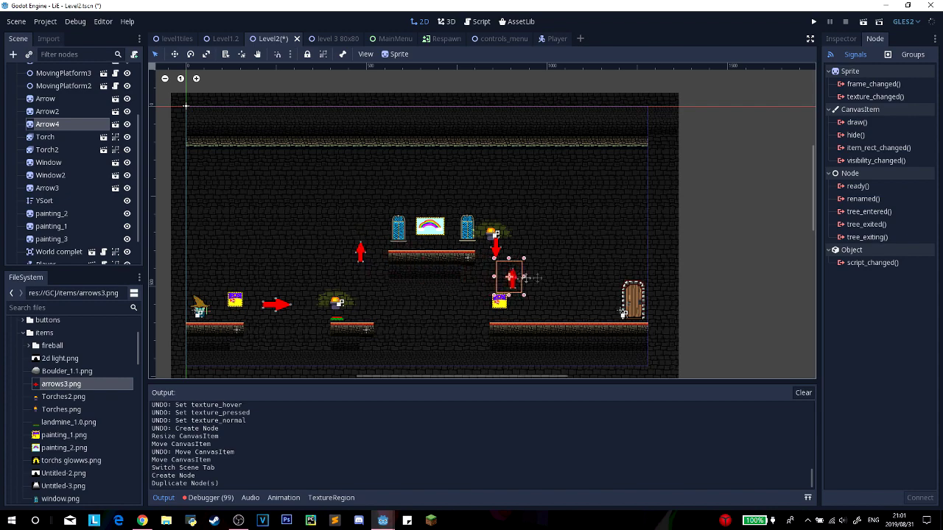
# Step: Place the duplicated Arrow4 on Level2 between the painting and the exit door, and rotate it clockwise towards the door
pyautogui.click(543, 289)
pyautogui.click(191, 54)
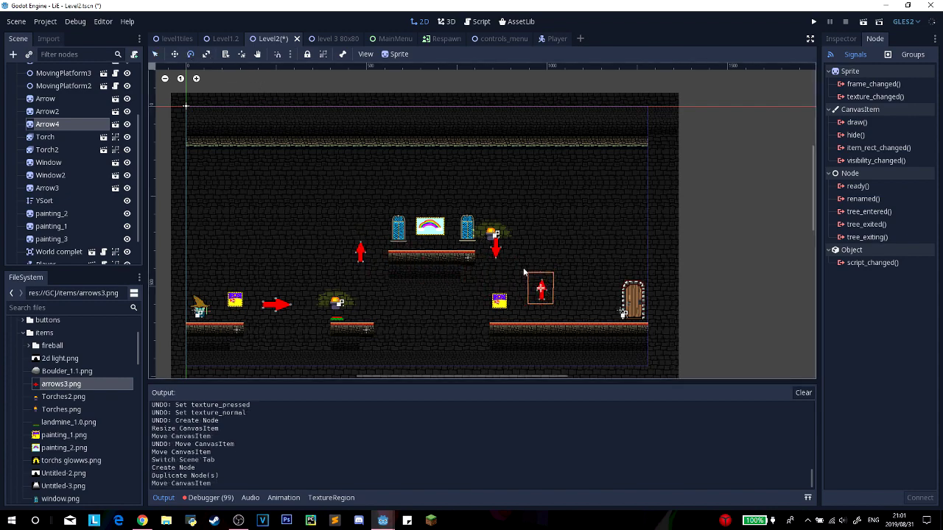
pyautogui.moveTo(559, 275); pyautogui.dragTo(561, 302)
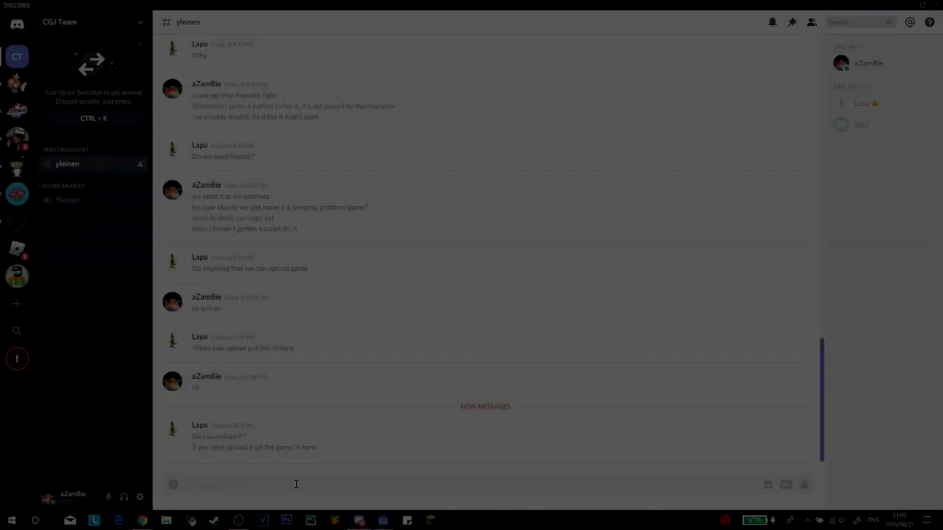
# Step: Switch to Discord and begin a reply to the teammate's upload question in the CGJ Team channel
pyautogui.write('n')
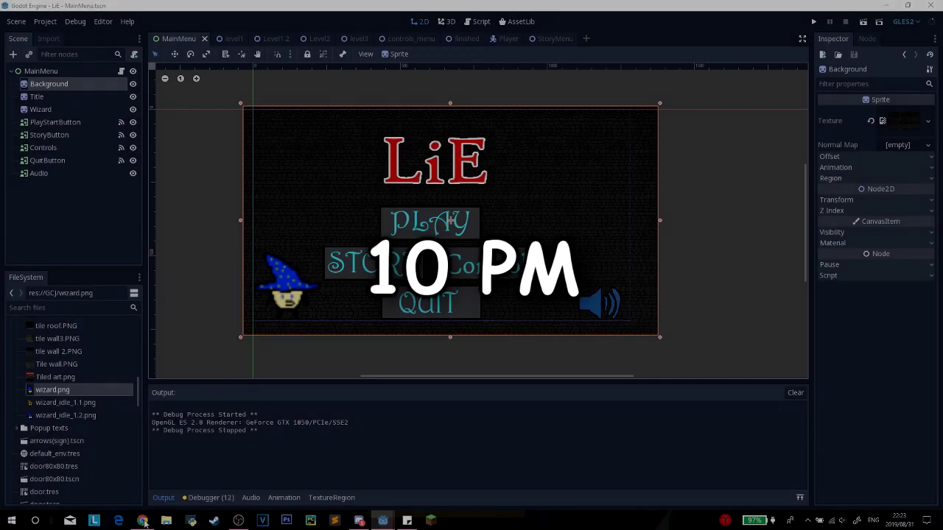
# Step: Switch to the browser and watch how the Godot beginner tutorial exports a game as an EXE
pyautogui.click(143, 522)
pyautogui.click(143, 522)
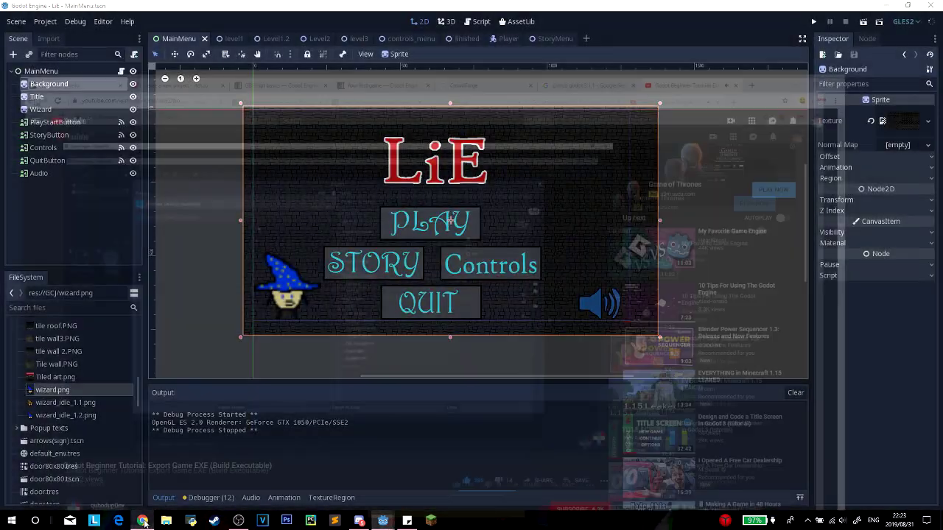
pyautogui.click(143, 521)
pyautogui.click(143, 521)
pyautogui.click(143, 521)
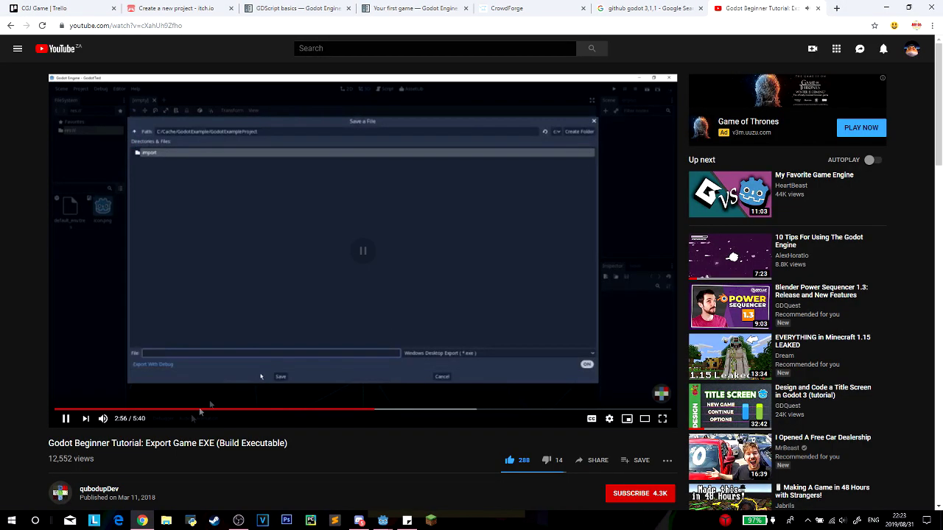
pyautogui.click(209, 373)
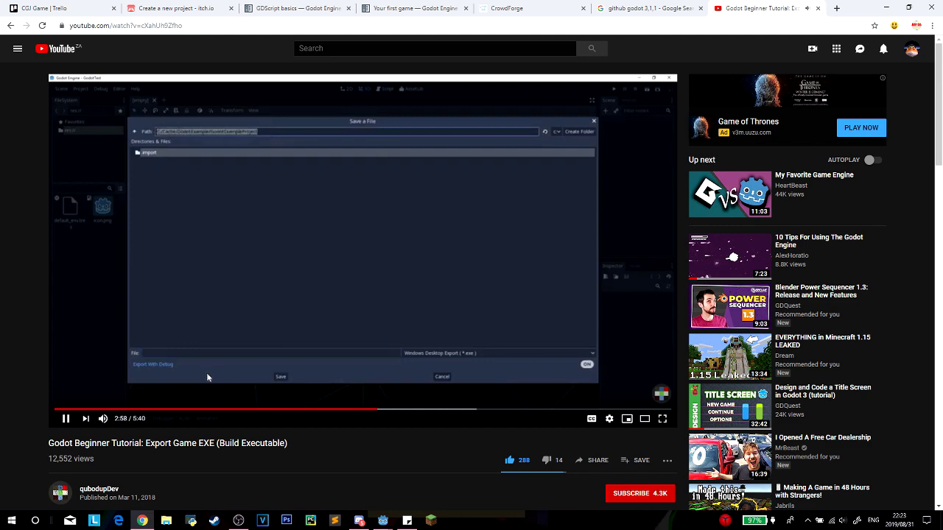
# Step: Switch back to Godot and export the game for Windows Desktop as LiE.exe into the LiE exe folder
pyautogui.hotkey('alt', 'Tab')
pyautogui.doubleClick(148, 141)
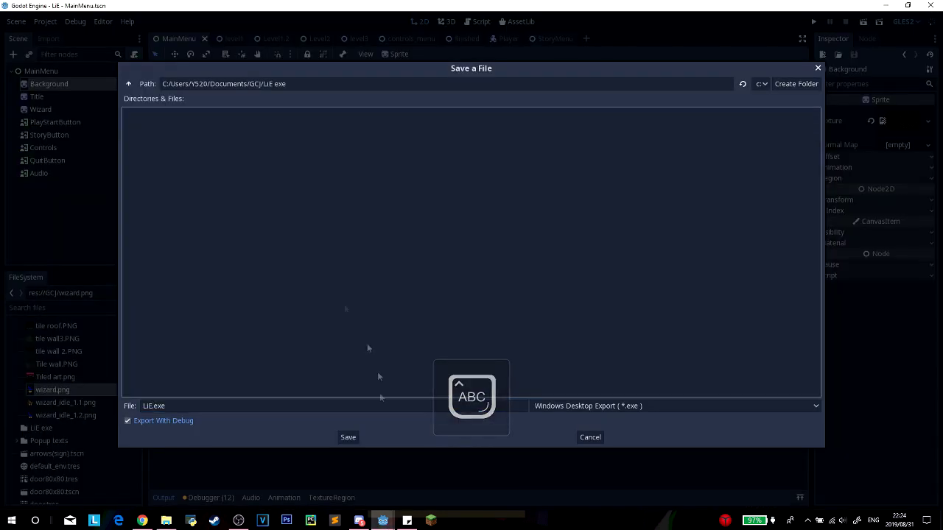
pyautogui.click(347, 437)
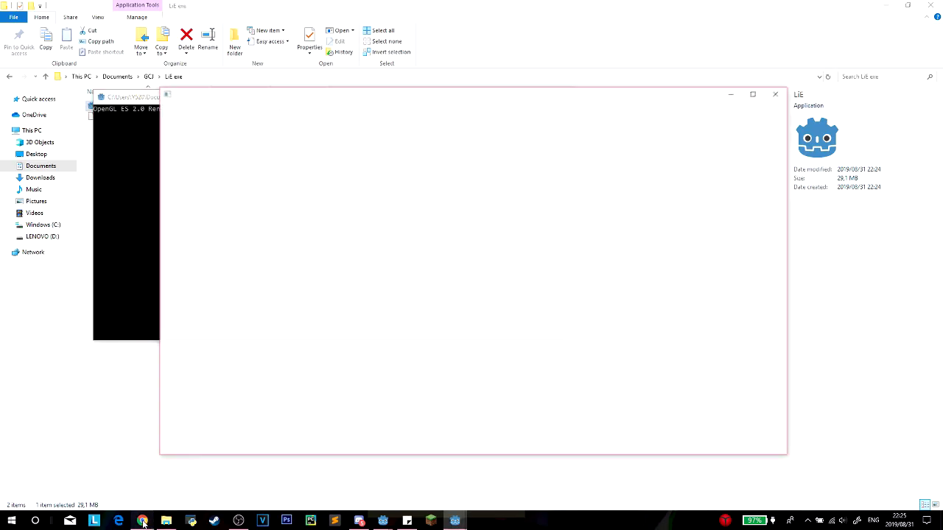
# Step: Dismiss the welcome message on the published LiE game page on itch.io in the browser
pyautogui.moveTo(143, 522)
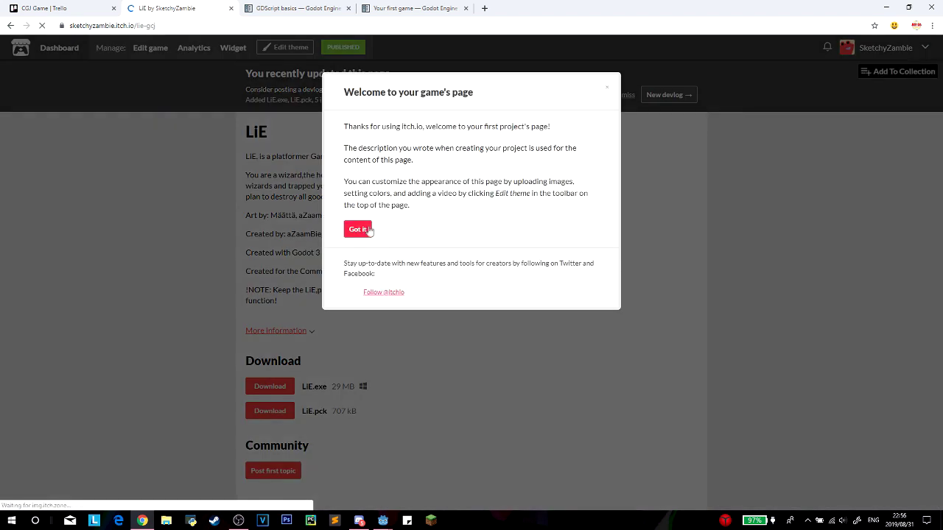
pyautogui.click(358, 229)
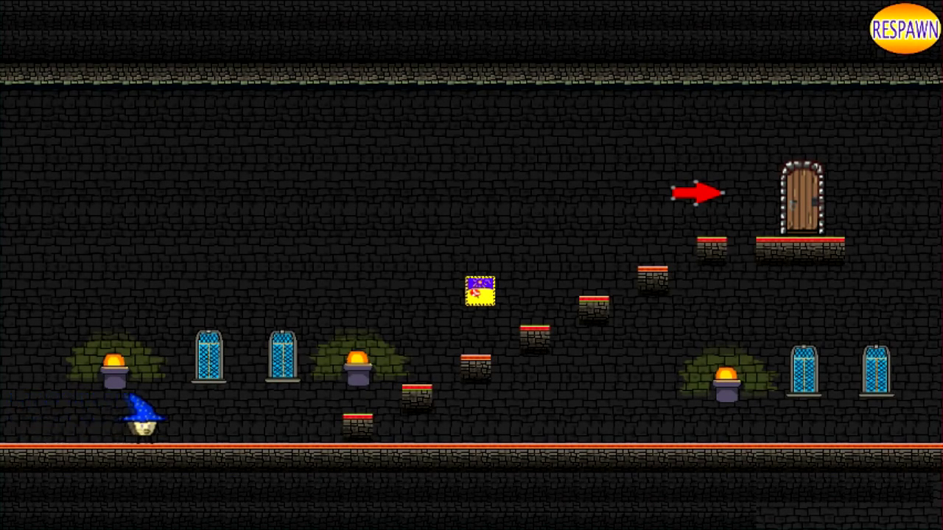
# Step: Playtest the first level of LiE, moving the wizard up the stepped platforms to the exit door
pyautogui.press('Up')
pyautogui.press('Up')
pyautogui.press('Right')
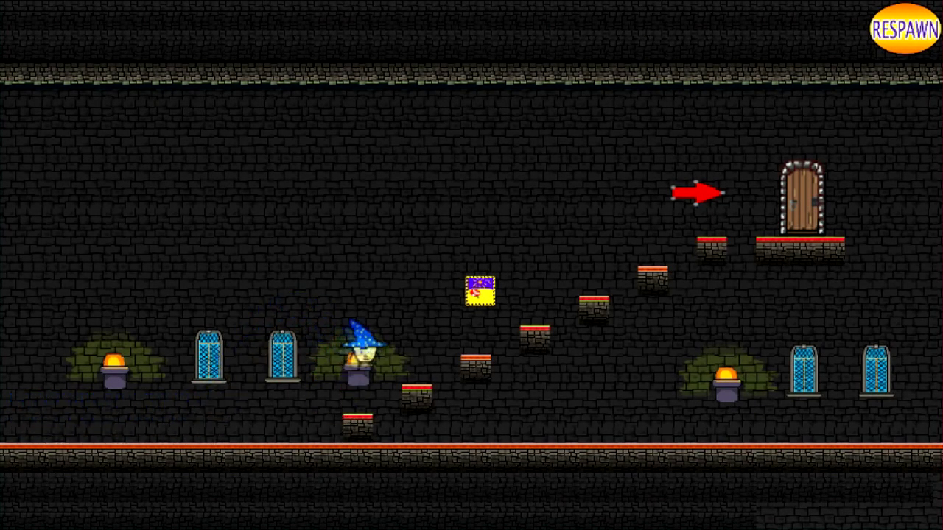
pyautogui.press('Up')
pyautogui.press('Right')
pyautogui.press('Up')
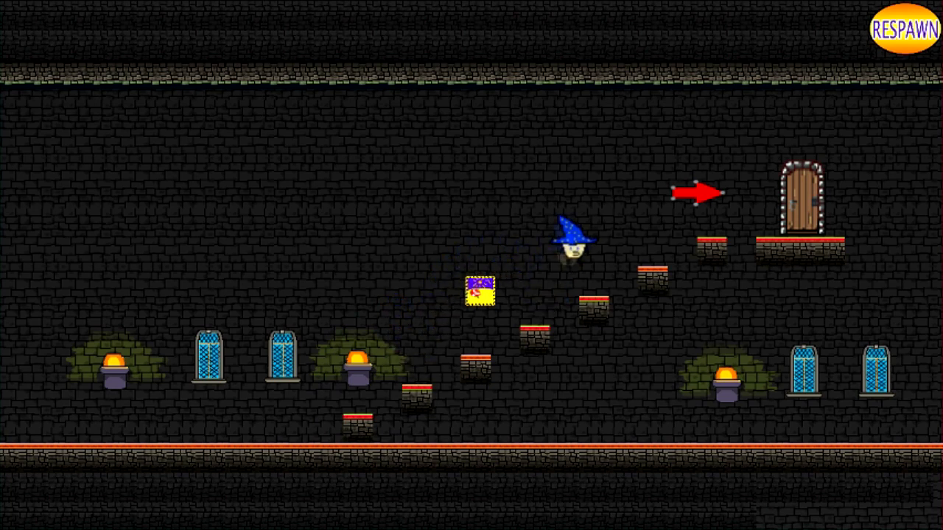
pyautogui.press('Right')
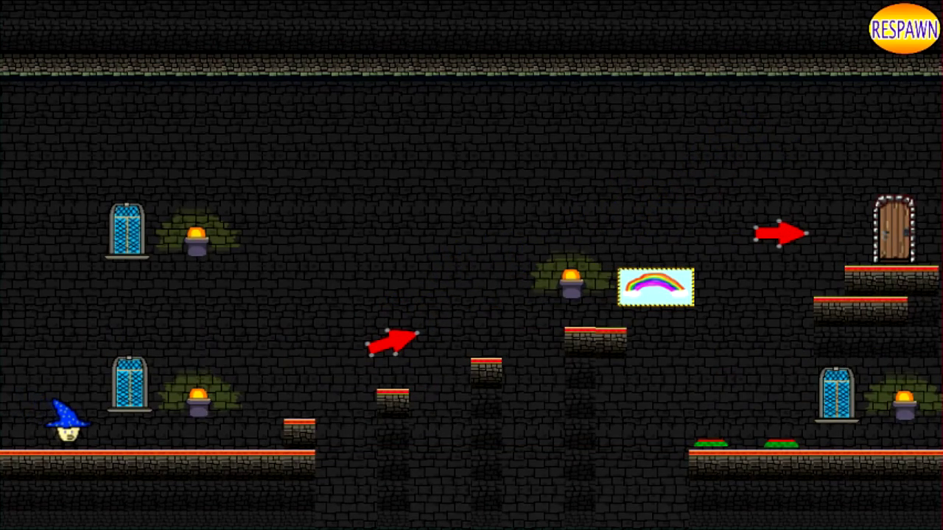
# Step: Playtest the second level, taking the wizard over the pillars and the moving platform to the raised exit door
pyautogui.press('Right')
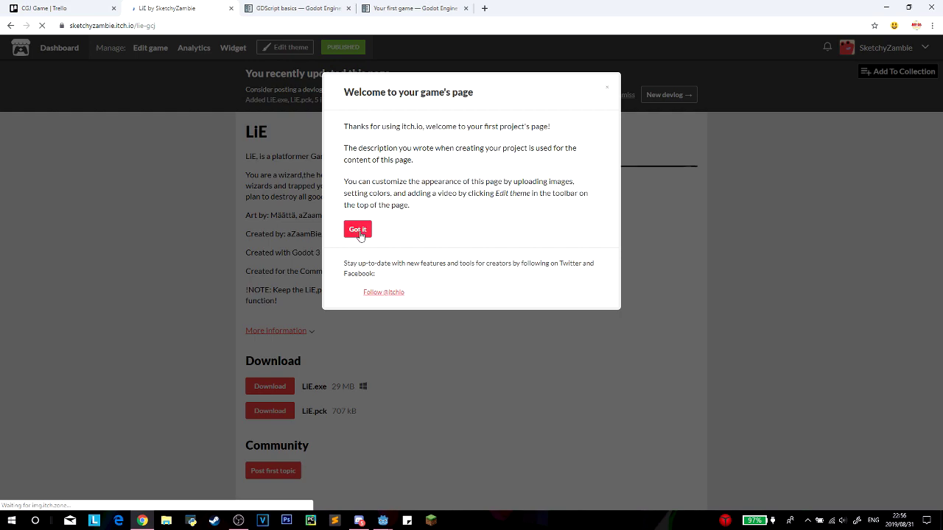
pyautogui.click(358, 230)
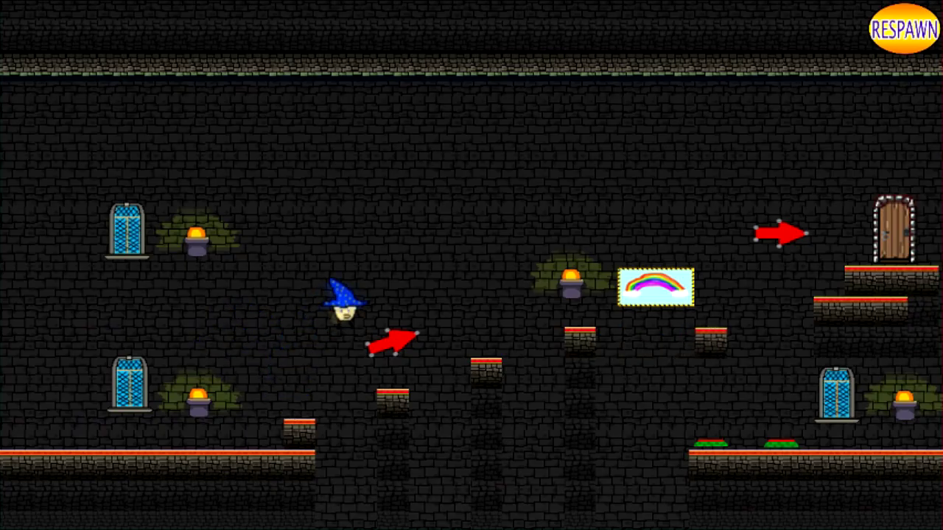
pyautogui.press('Right')
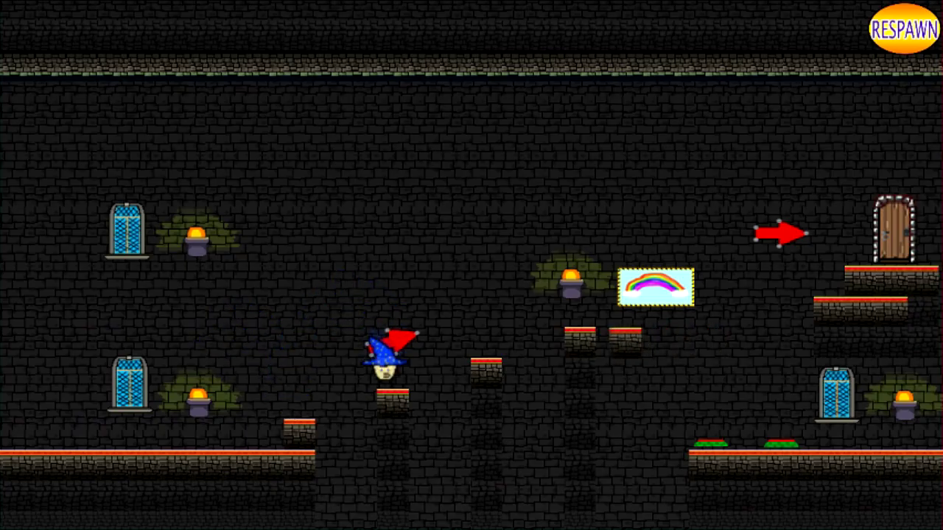
pyautogui.press('Up')
pyautogui.press('Up')
pyautogui.press('Right')
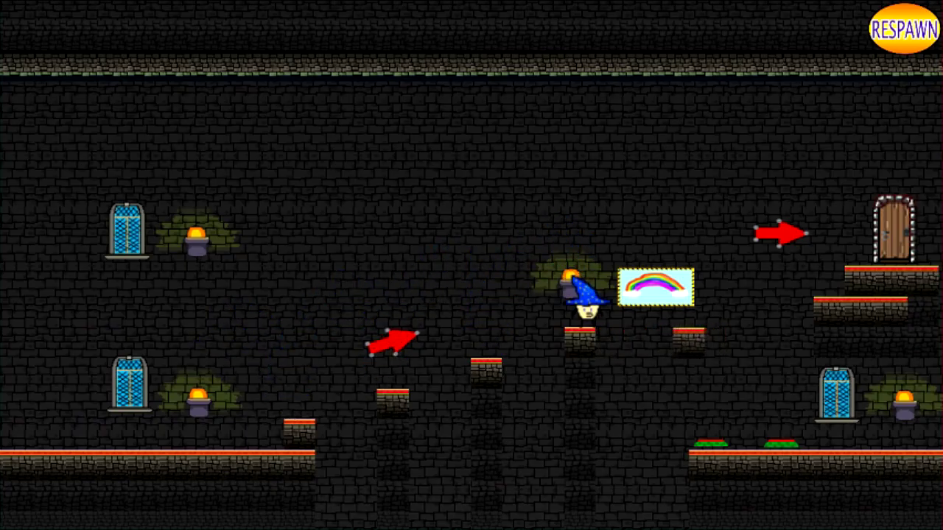
pyautogui.press('Up')
pyautogui.press('Right')
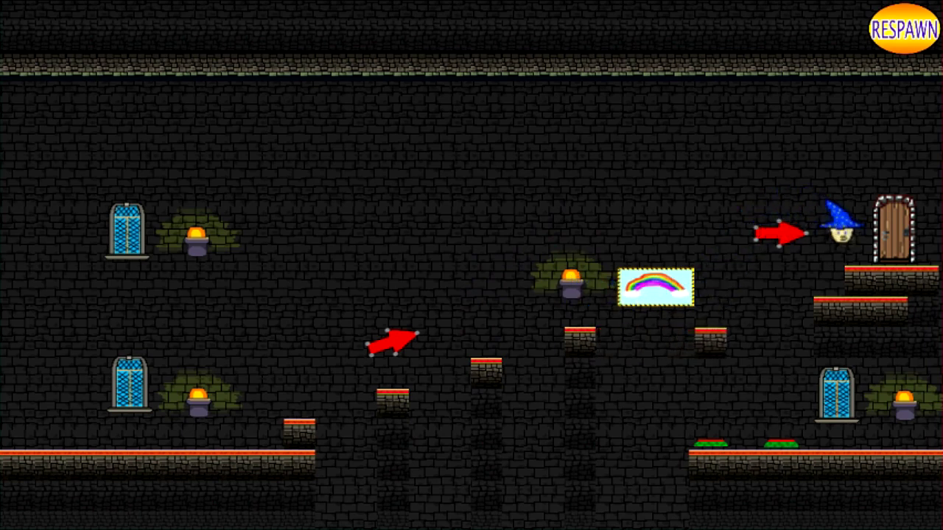
pyautogui.press('Up')
pyautogui.press('Right')
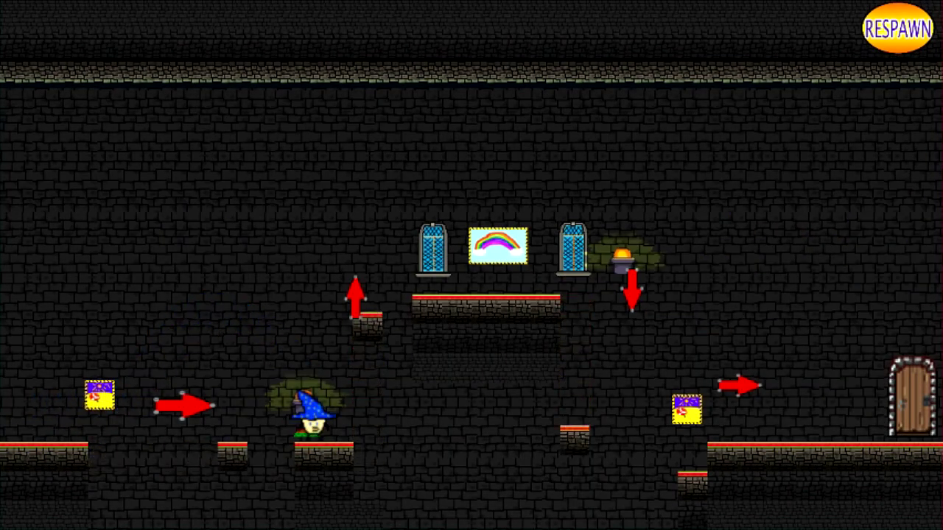
# Step: Playtest the level with vertical moving platforms, riding the wizard up and across the central ledge towards the exit door
pyautogui.press('Up')
pyautogui.press('Right')
pyautogui.press('Up')
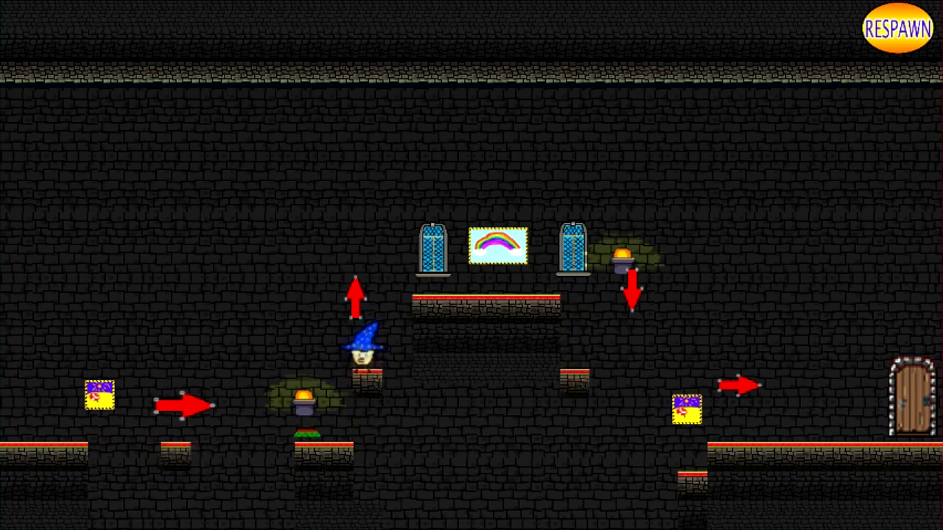
pyautogui.press('Right')
pyautogui.press('Right')
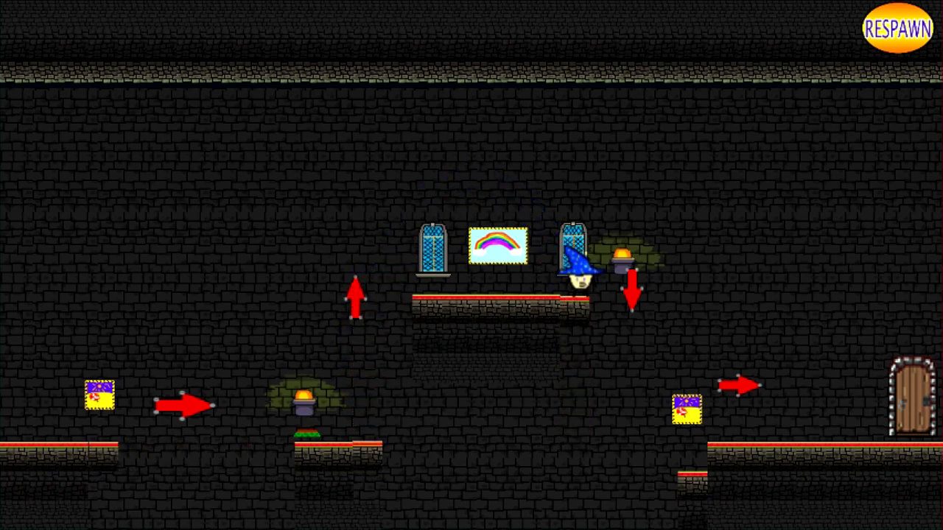
pyautogui.press('Up')
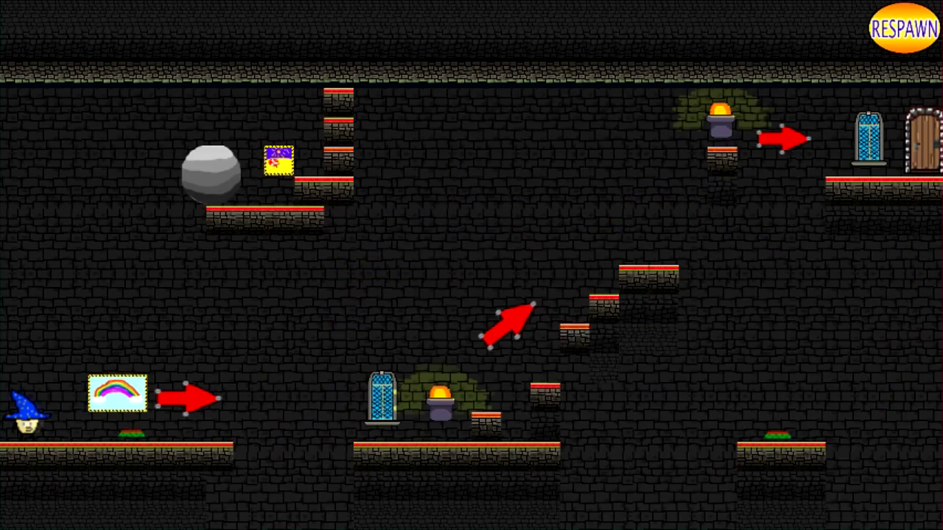
# Step: Playtest the boulder level, taking the wizard past the landmine, across the gap and up the stepped blocks
pyautogui.press('Right')
pyautogui.press('Up')
pyautogui.press('Right')
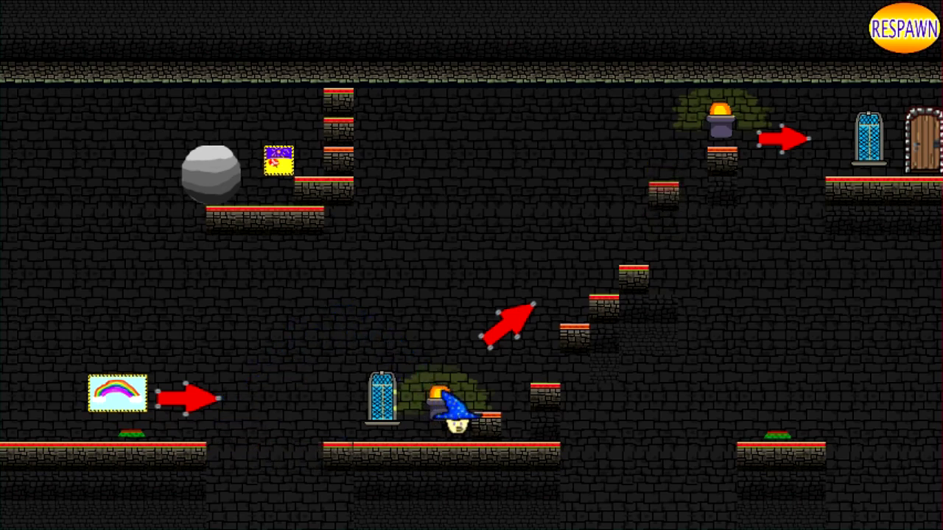
pyautogui.press('Up')
pyautogui.press('Up')
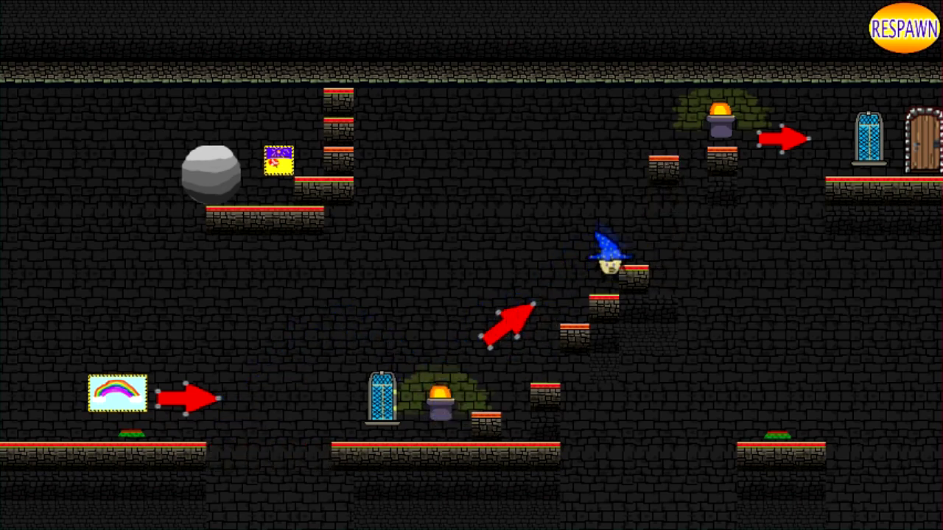